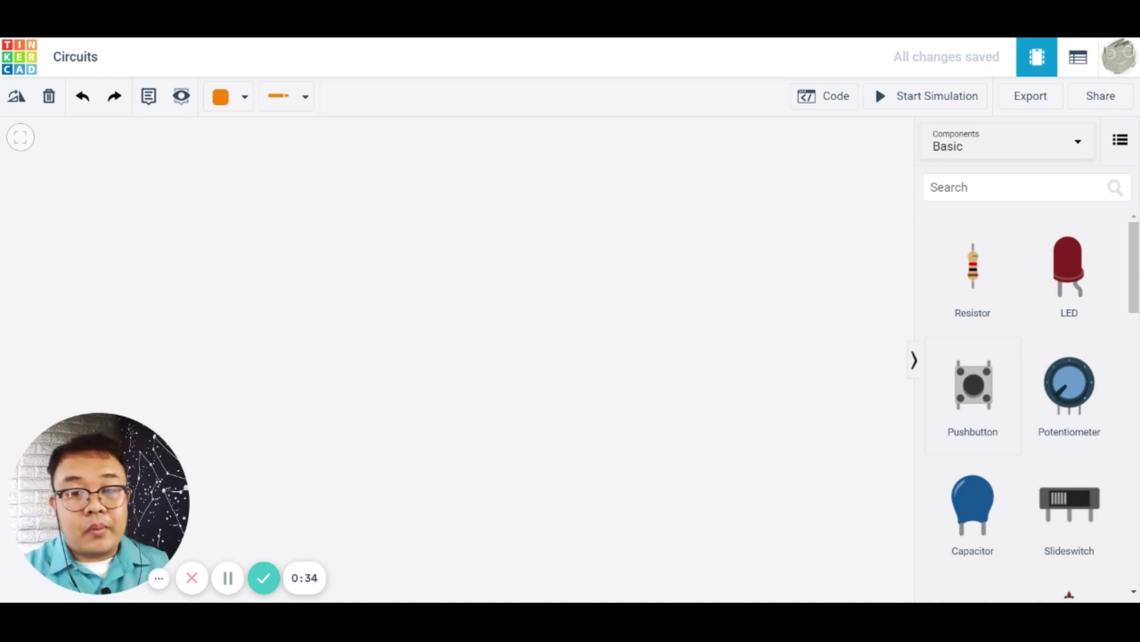
# Step: Place a 9V battery and a resistor on the canvas
pyautogui.scroll(-5, 993, 348)
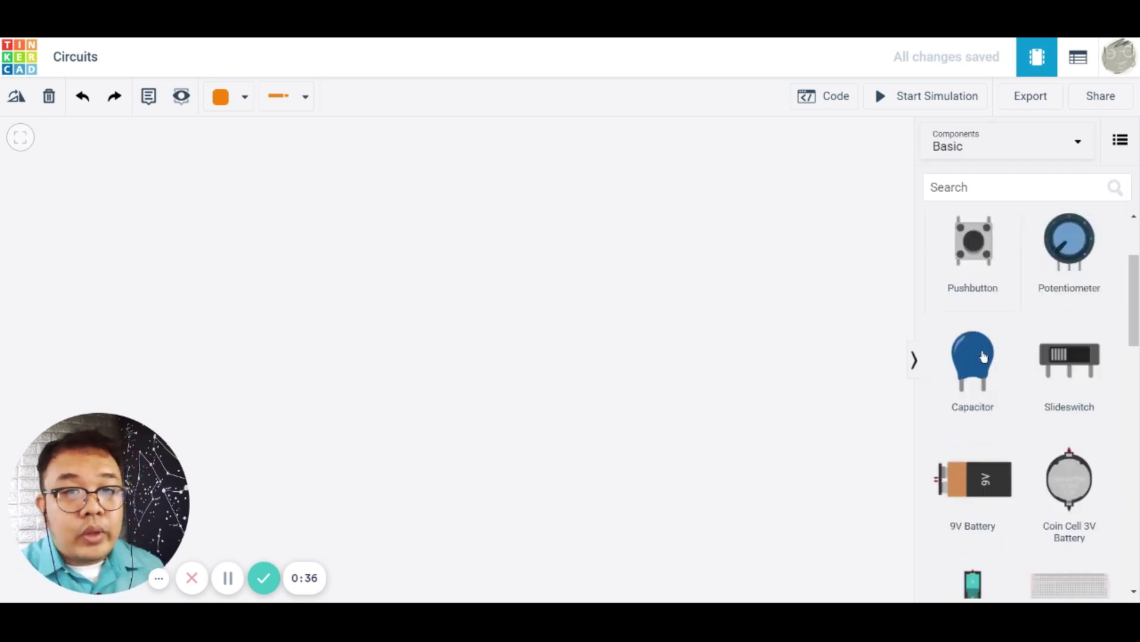
pyautogui.moveTo(995, 355); pyautogui.dragTo(343, 464)
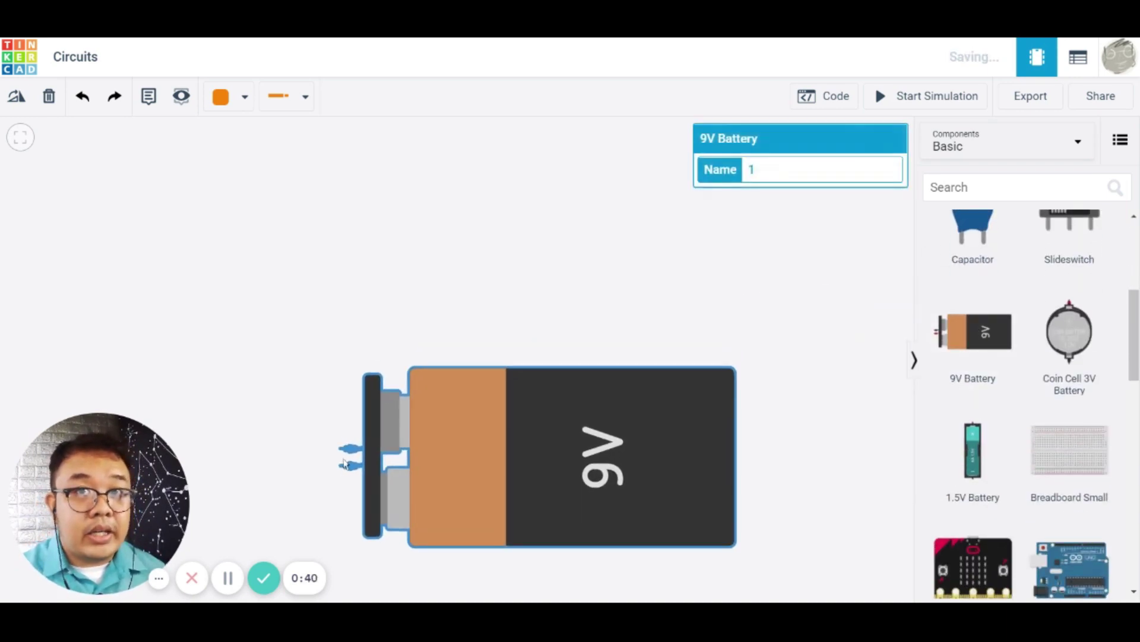
pyautogui.scroll(2, 1081, 351)
pyautogui.scroll(3, 1081, 351)
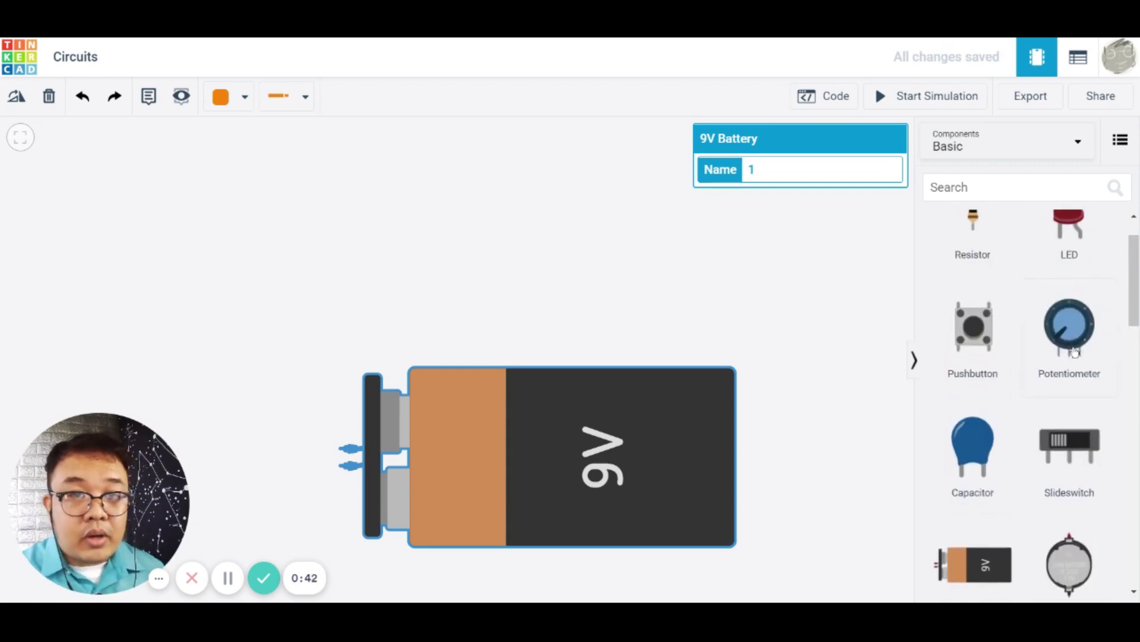
pyautogui.moveTo(983, 294); pyautogui.dragTo(693, 275)
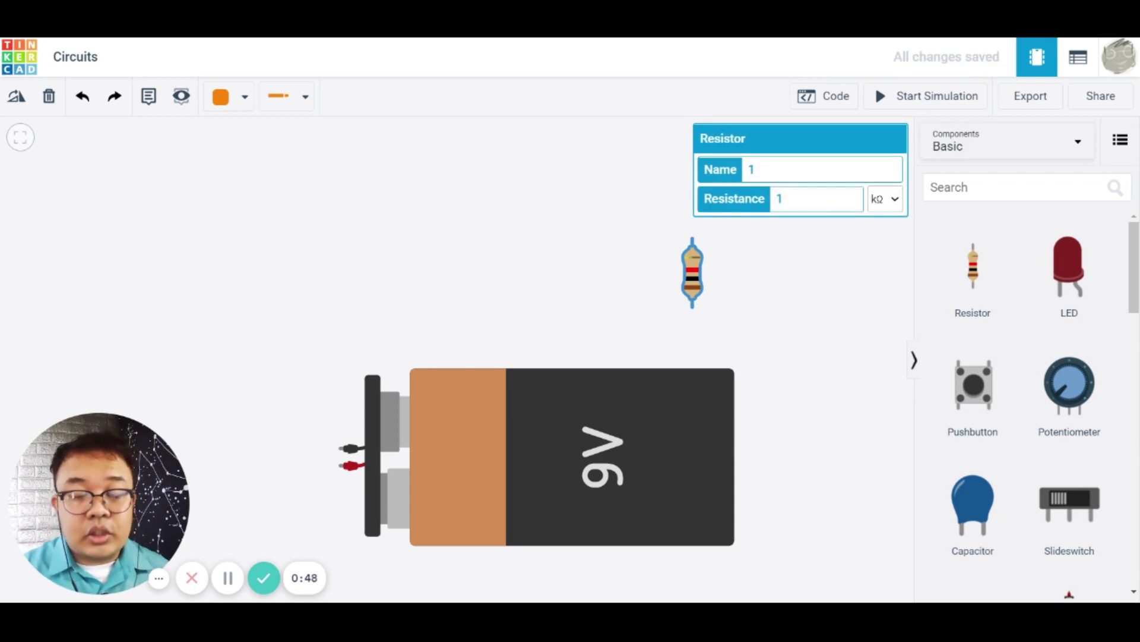
# Step: Set the resistor's resistance to 250 with the unit Ω
pyautogui.doubleClick(779, 198)
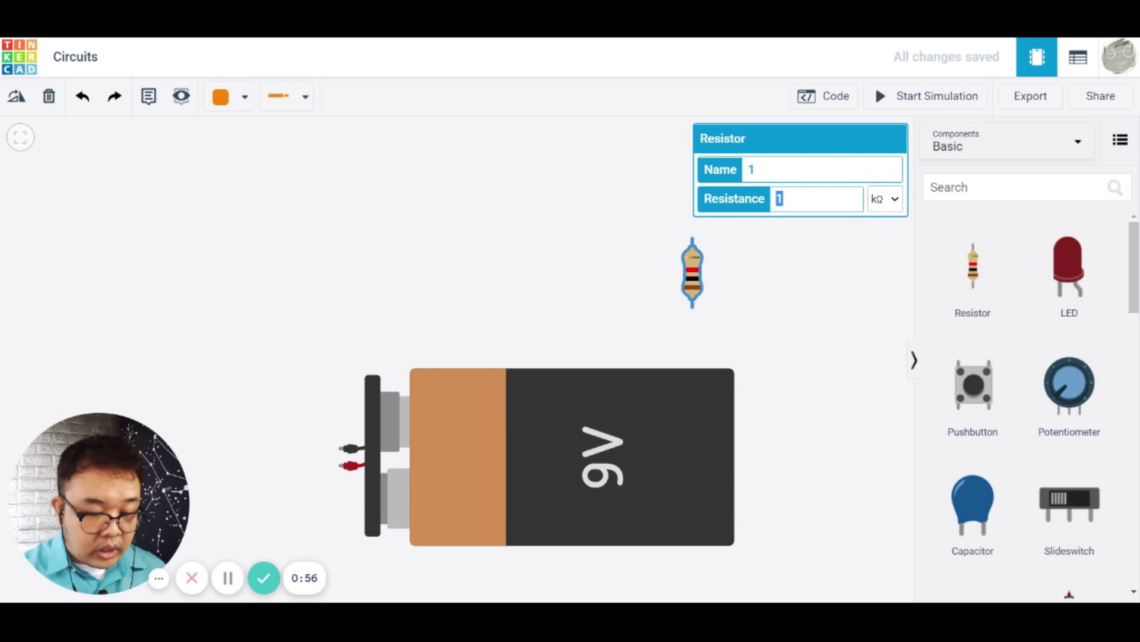
pyautogui.write('250')
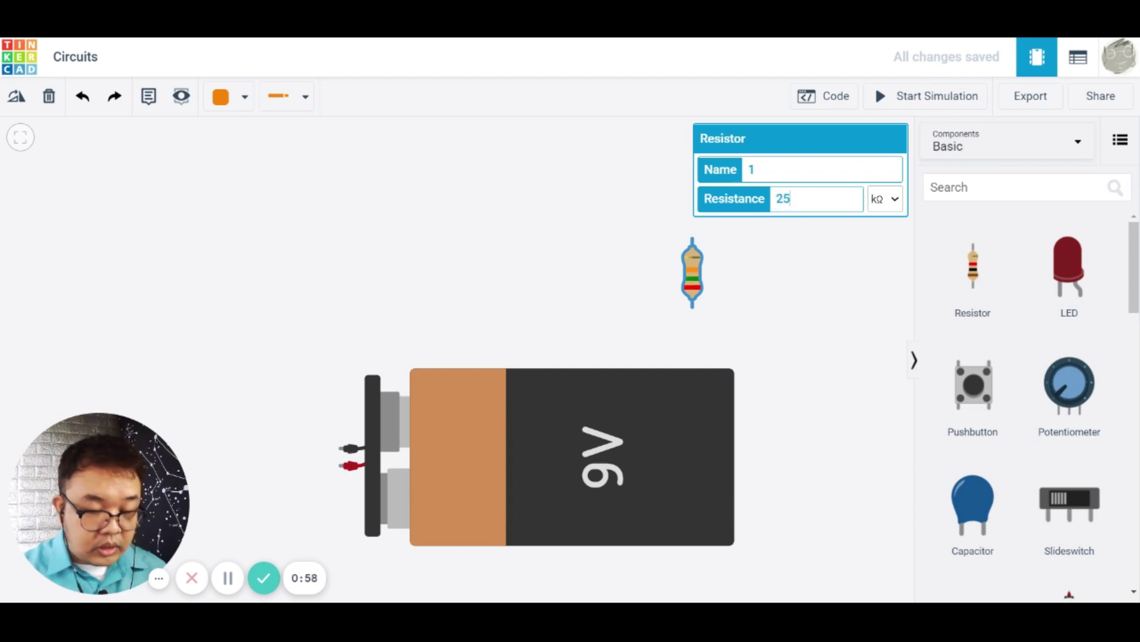
pyautogui.click(739, 290)
pyautogui.moveTo(692, 274); pyautogui.dragTo(713, 283)
pyautogui.click(760, 303)
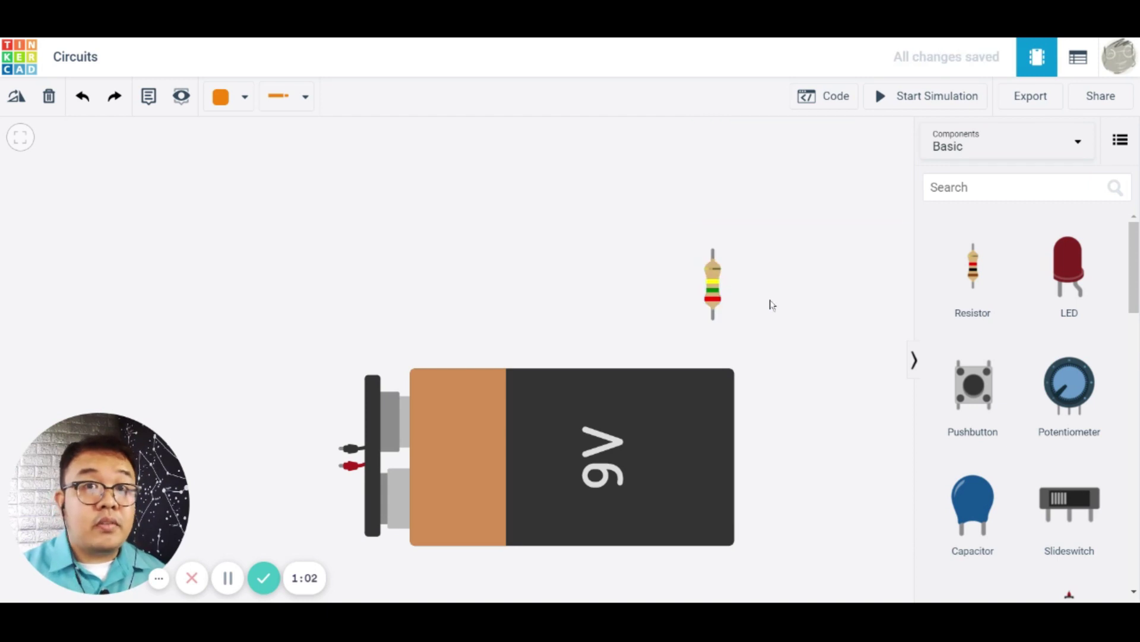
pyautogui.click(706, 288)
pyautogui.click(887, 200)
pyautogui.click(889, 219)
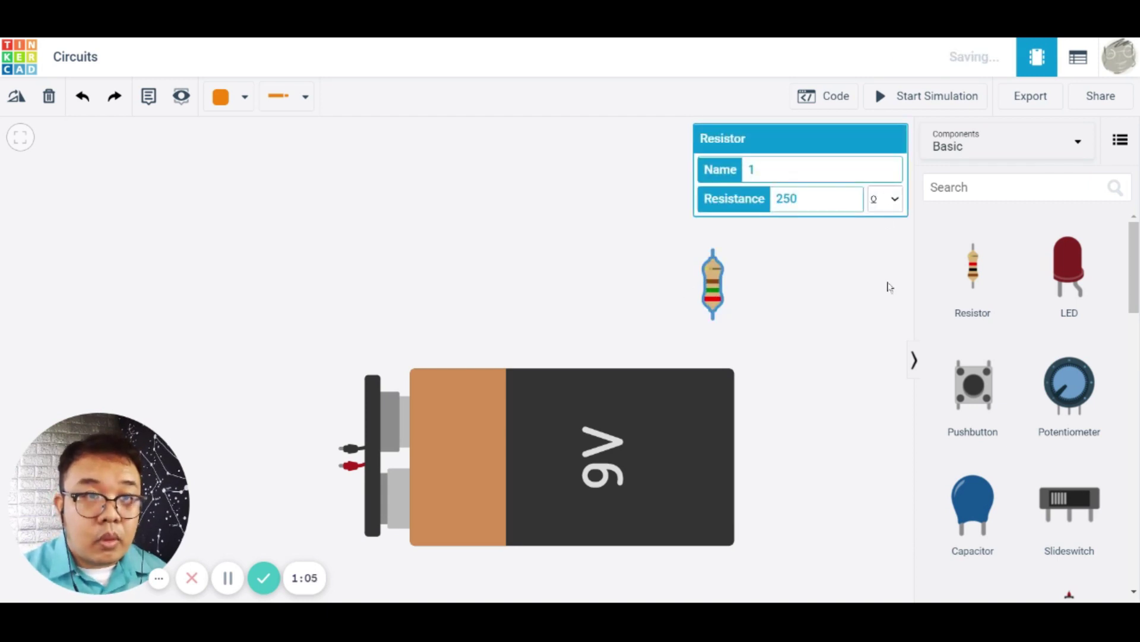
pyautogui.click(757, 286)
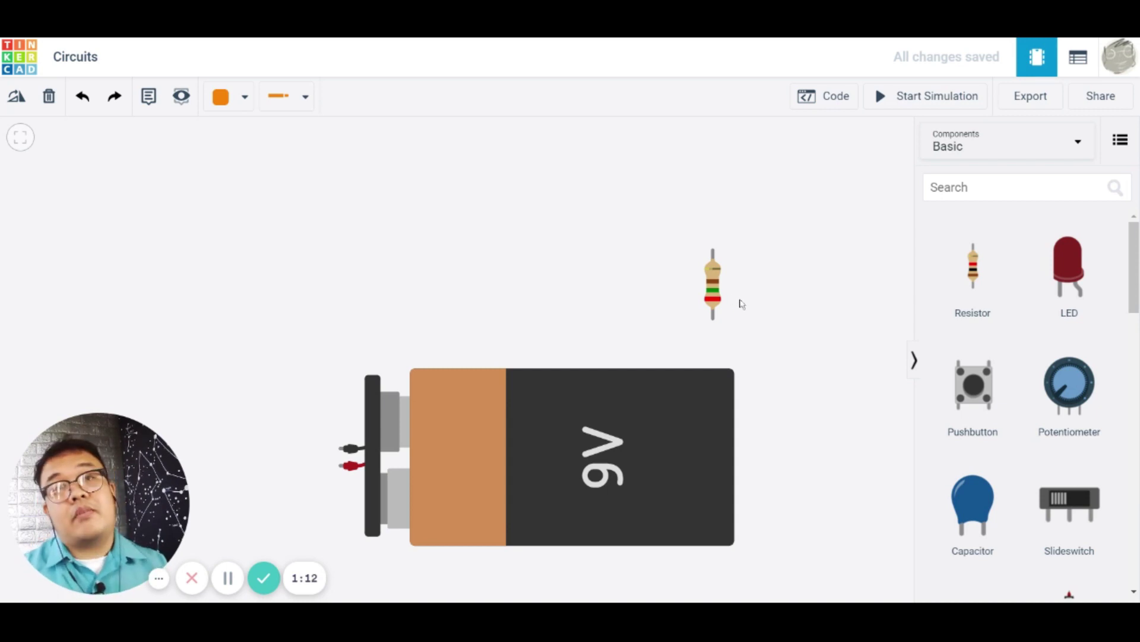
# Step: Add three red LEDs side by side above the 9V battery
pyautogui.click(1093, 278)
pyautogui.click(515, 271)
pyautogui.click(1070, 267)
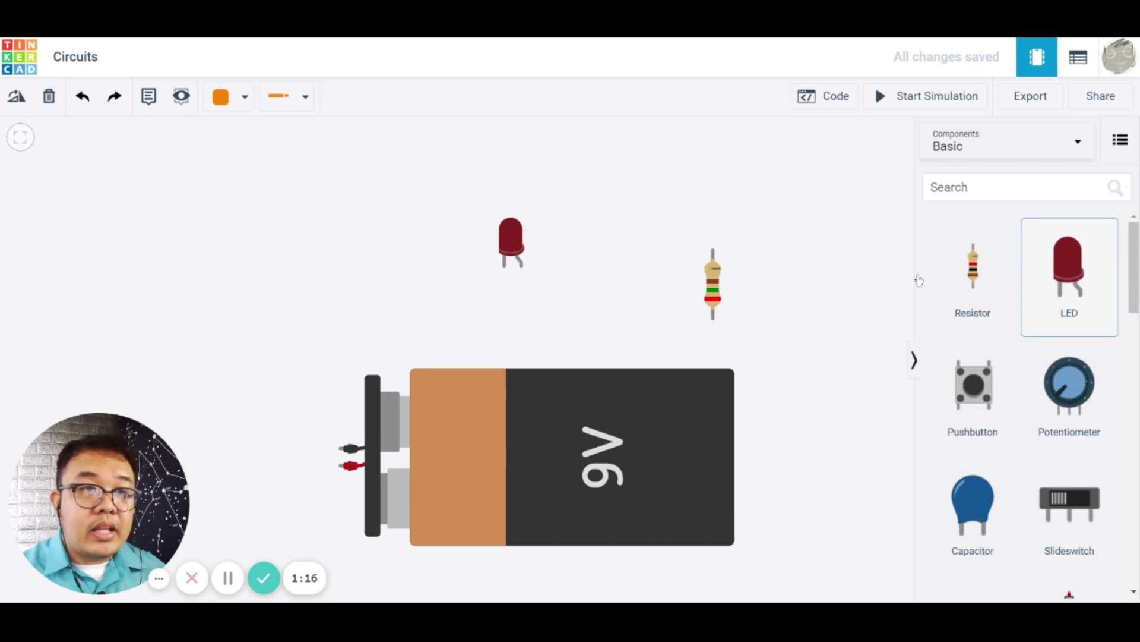
pyautogui.click(588, 270)
pyautogui.click(1069, 267)
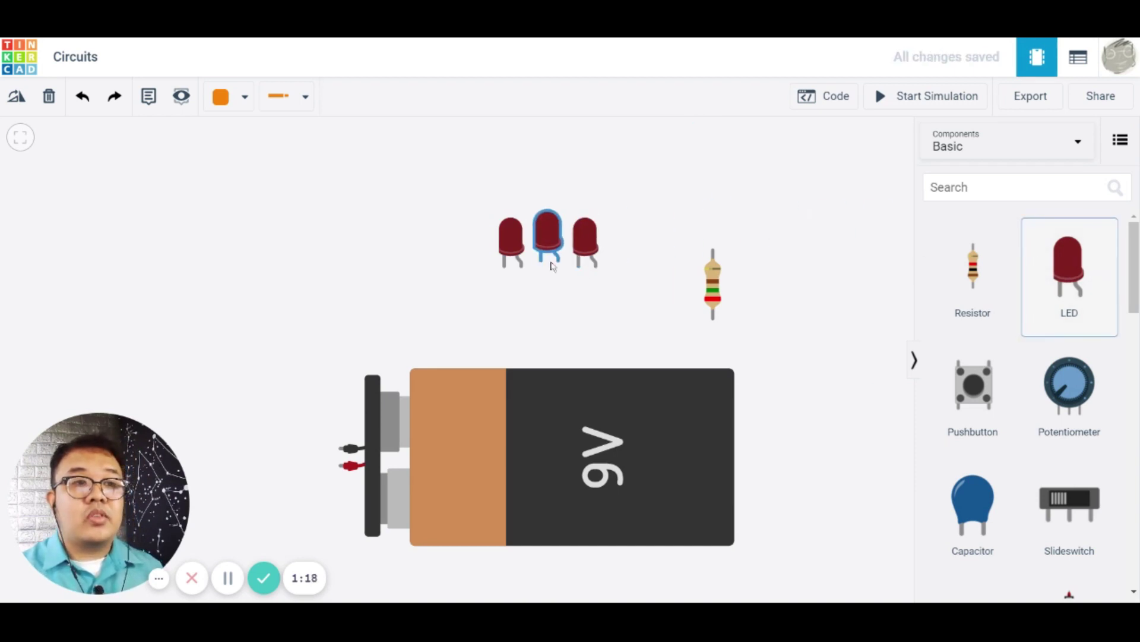
pyautogui.click(452, 278)
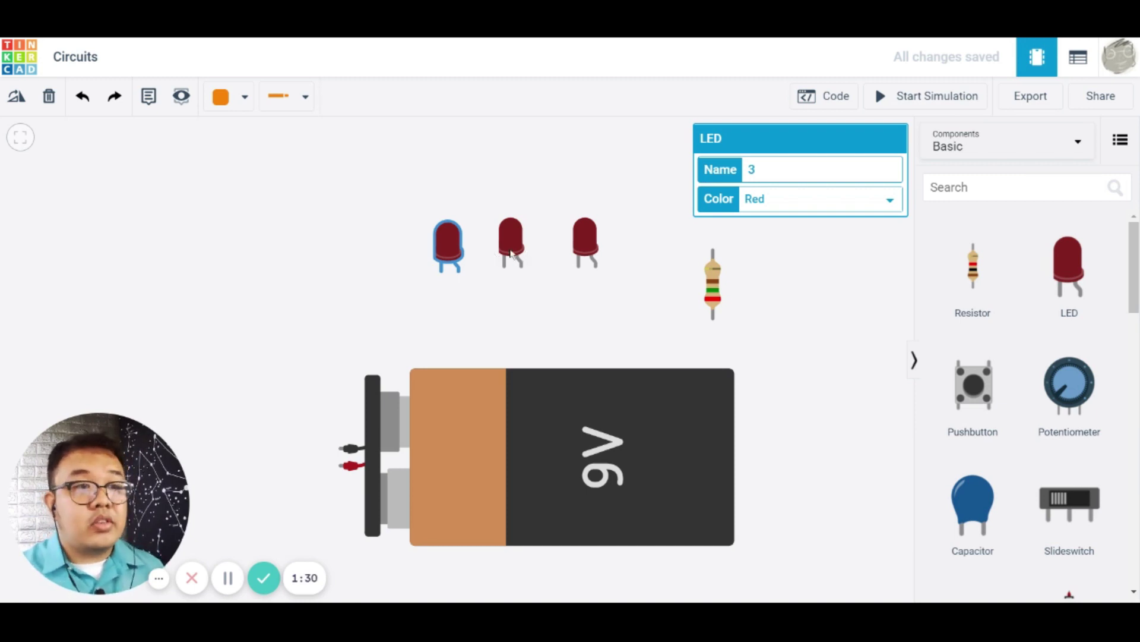
# Step: Move the left LED further left and set the new-wire colour to Green
pyautogui.moveTo(443, 259); pyautogui.dragTo(420, 259)
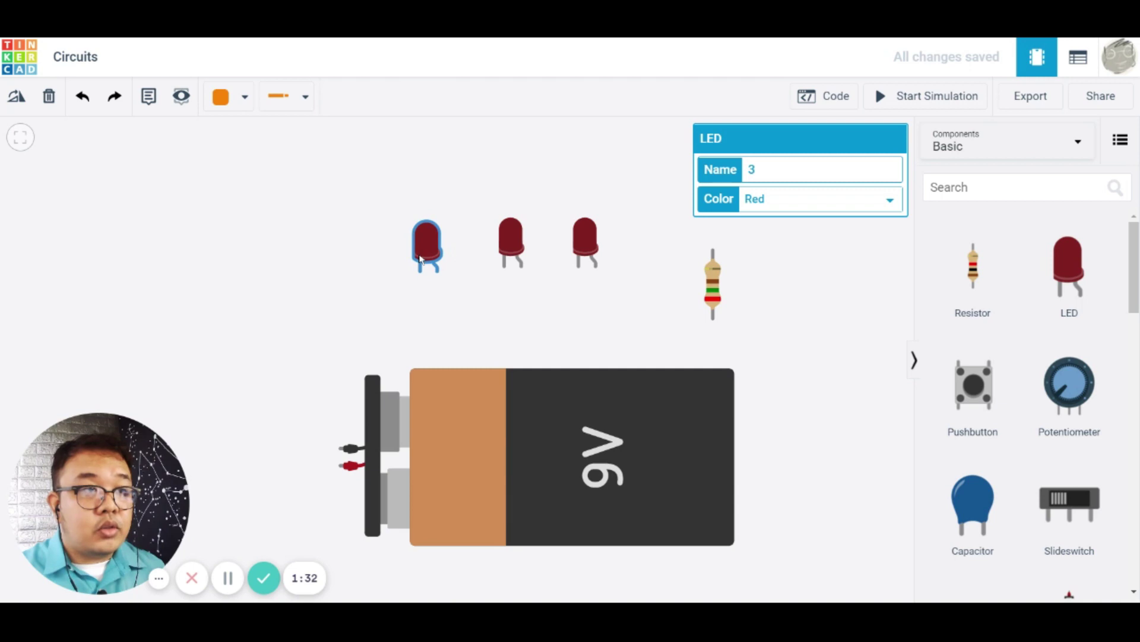
pyautogui.click(517, 251)
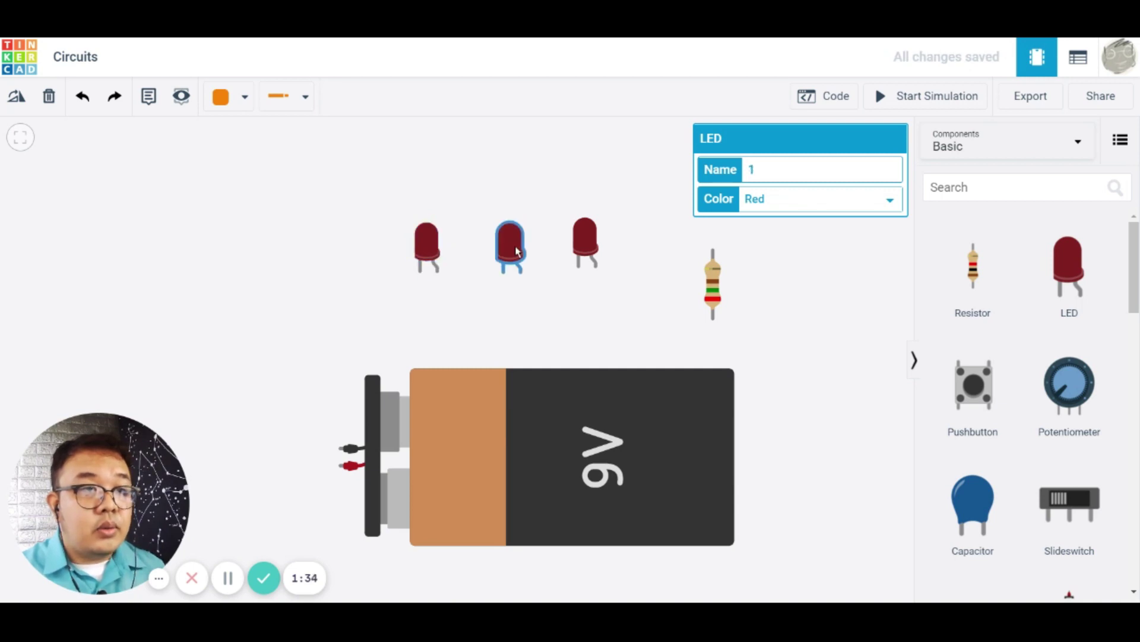
pyautogui.click(241, 98)
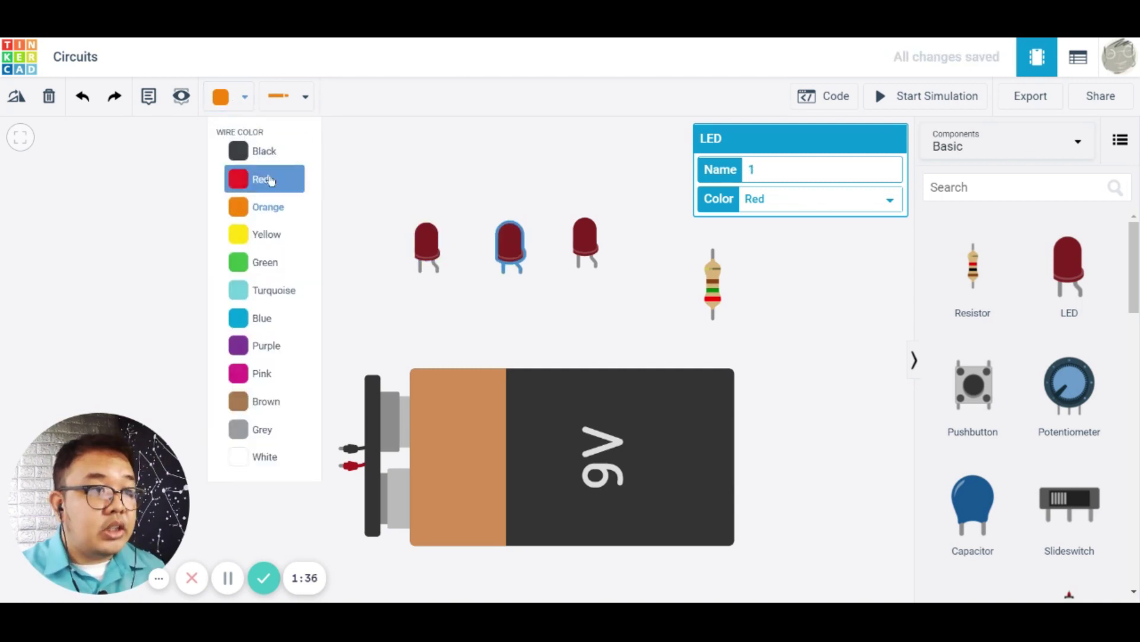
pyautogui.click(265, 262)
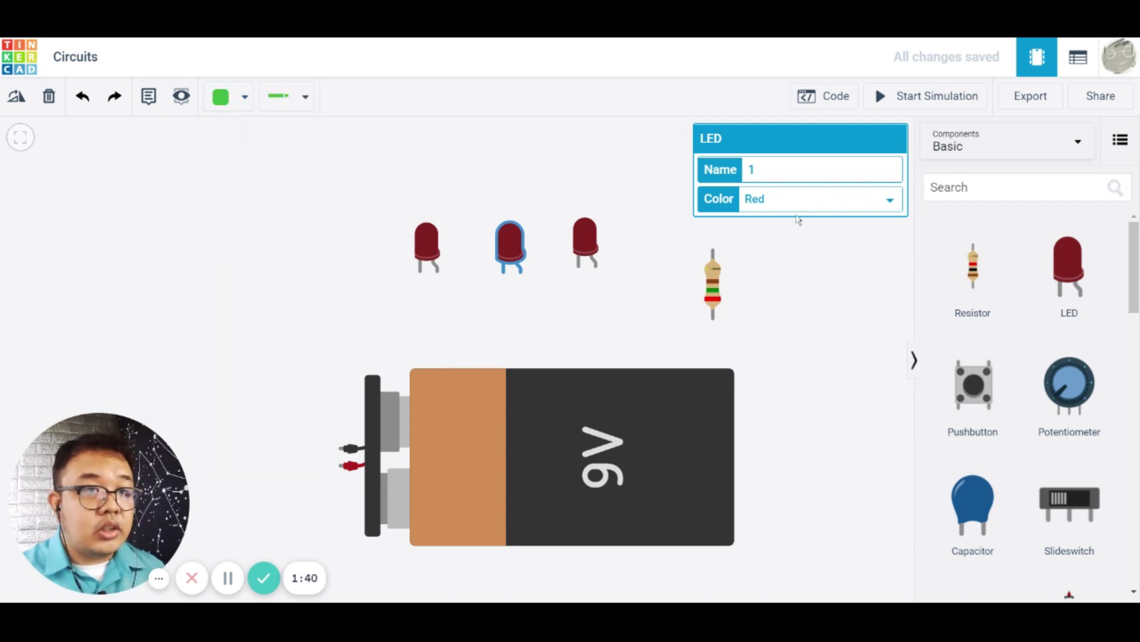
# Step: Change the middle LED's colour to Green and the right LED's to Yellow
pyautogui.click(771, 224)
pyautogui.press('Tab')
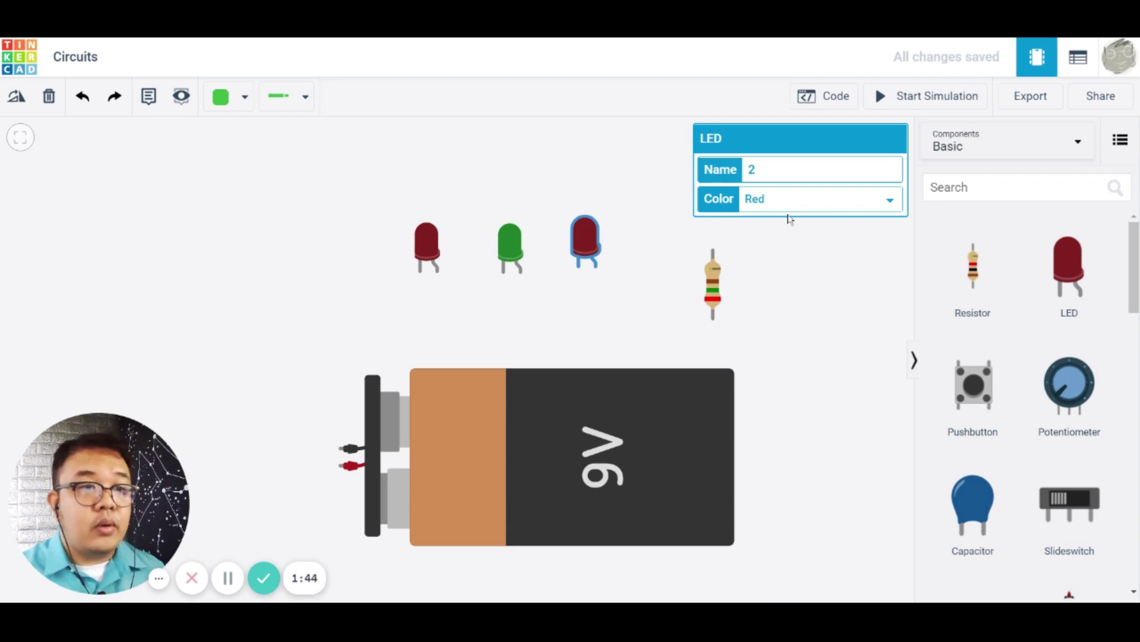
pyautogui.press('Down')
pyautogui.click(606, 297)
pyautogui.moveTo(509, 244); pyautogui.dragTo(504, 244)
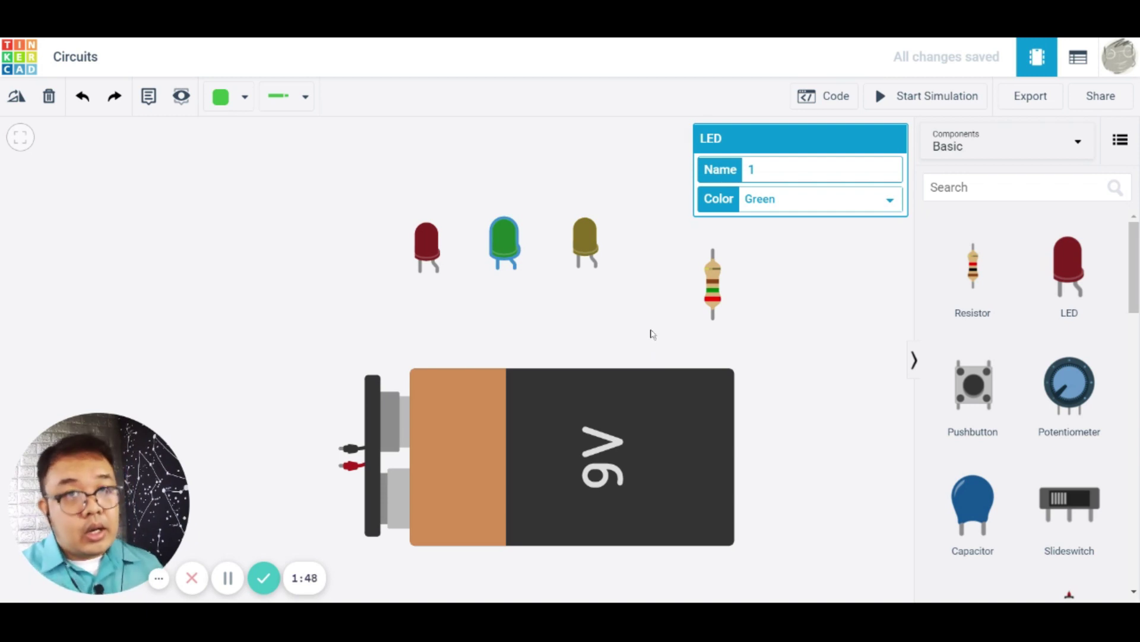
# Step: Rotate the battery so its terminals face up and turn the resistor horizontal
pyautogui.click(622, 425)
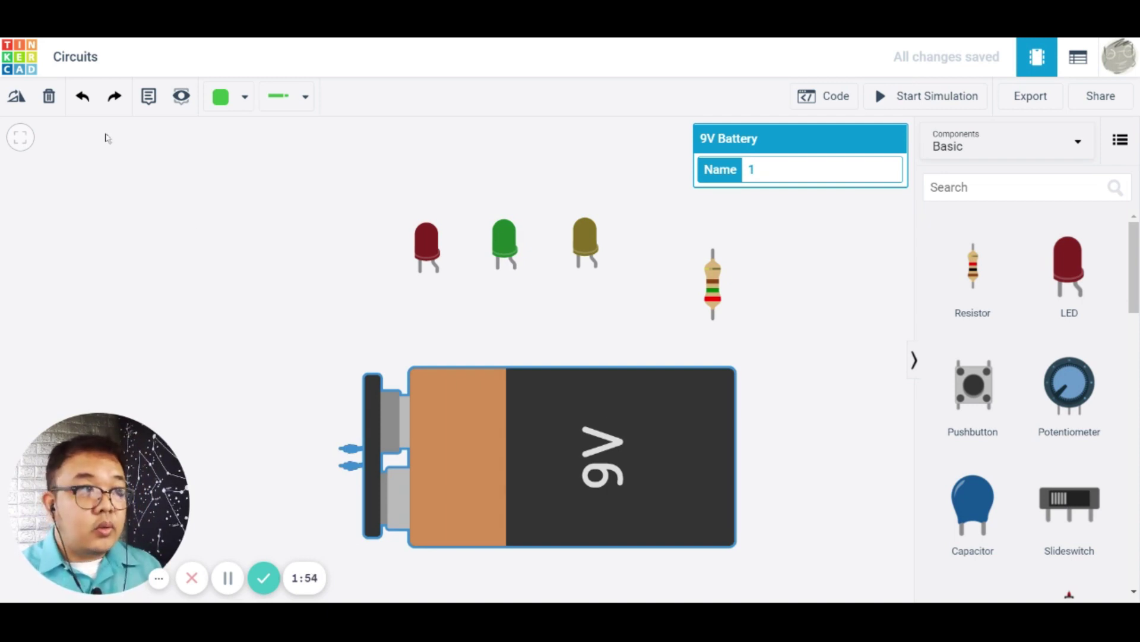
pyautogui.click(17, 96)
pyautogui.click(17, 96)
pyautogui.click(17, 95)
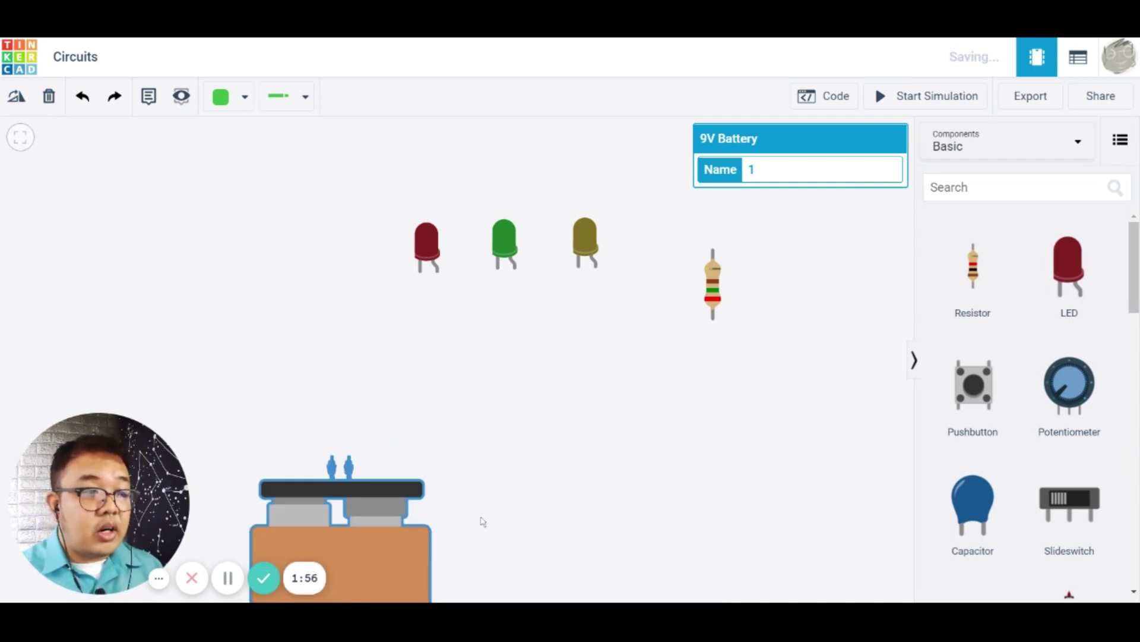
pyautogui.press('f')
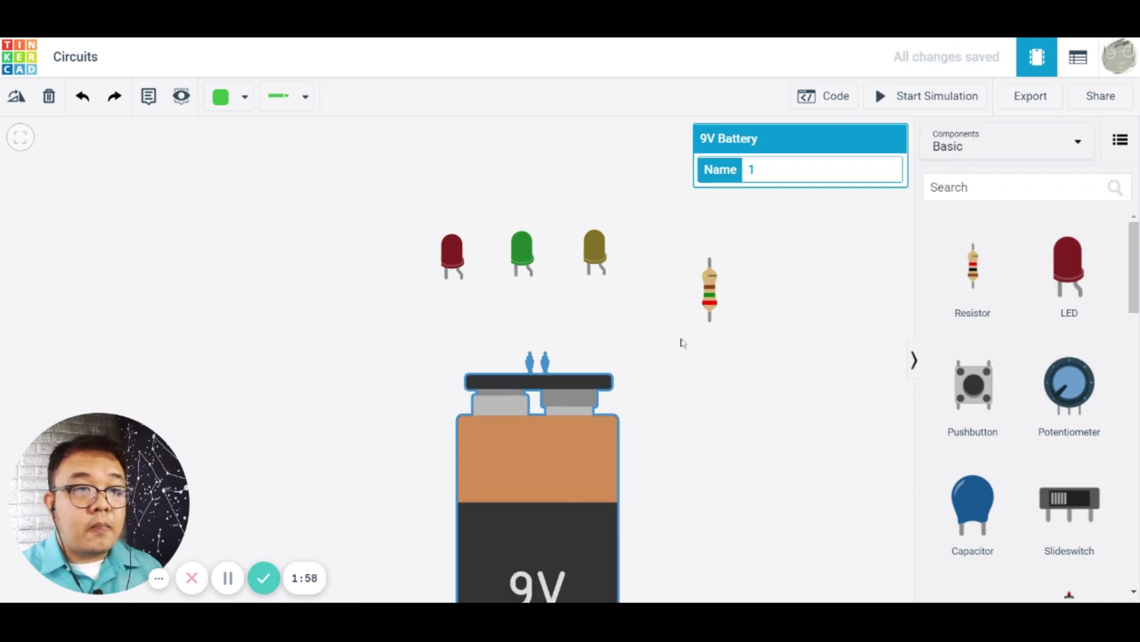
pyautogui.click(711, 297)
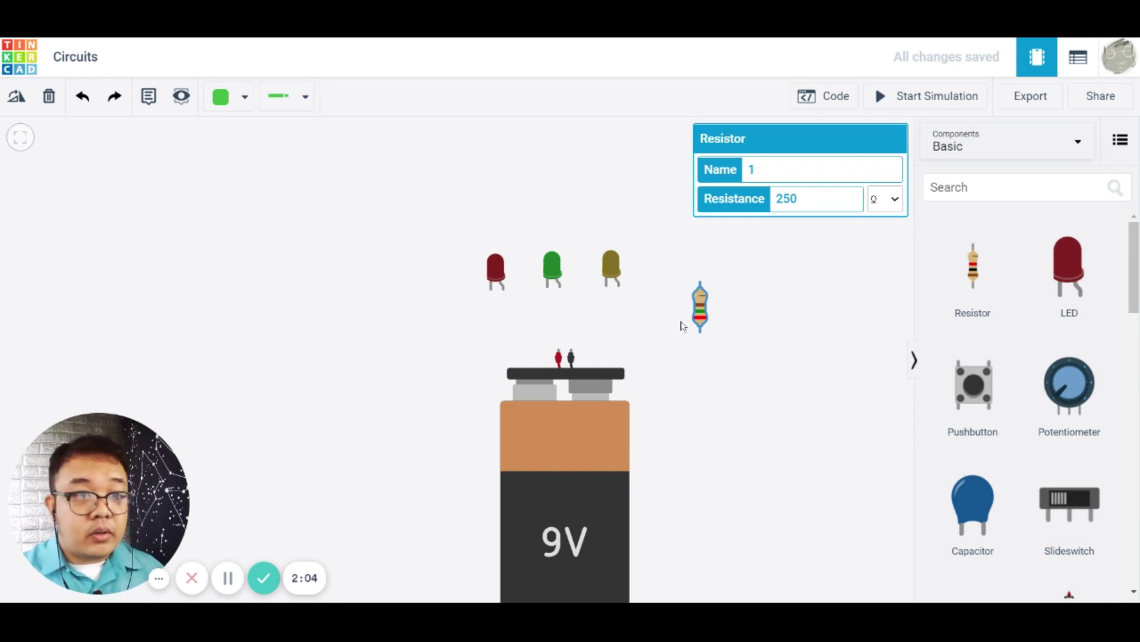
pyautogui.hotkey('ctrl', 'r')
pyautogui.hotkey('ctrl', 'r')
pyautogui.hotkey('ctrl', 'r')
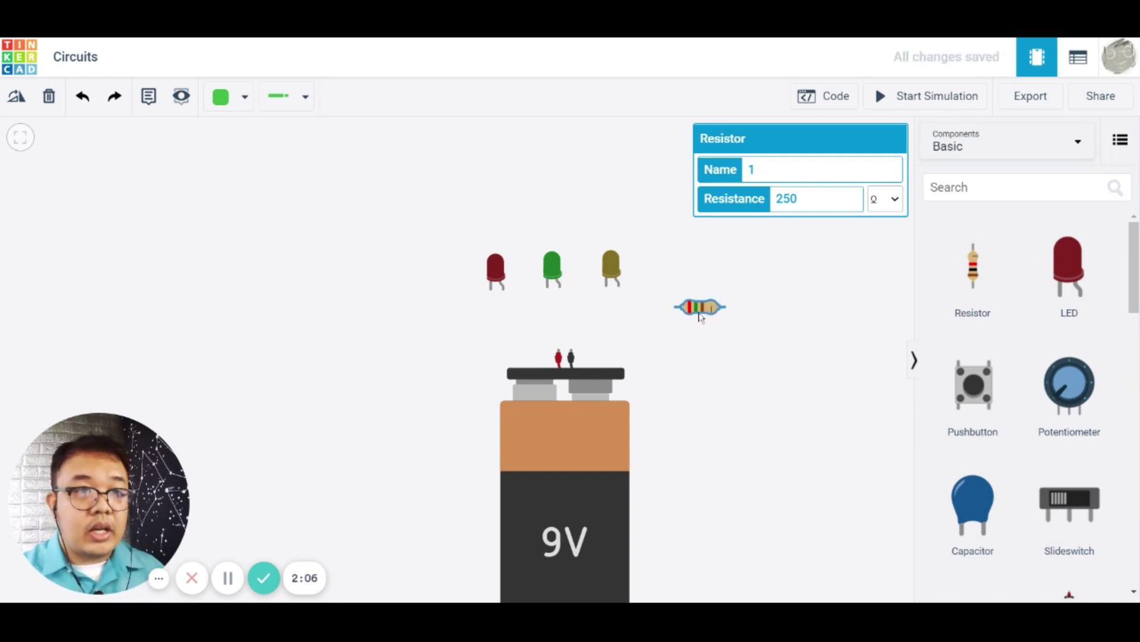
pyautogui.moveTo(700, 321); pyautogui.dragTo(629, 335)
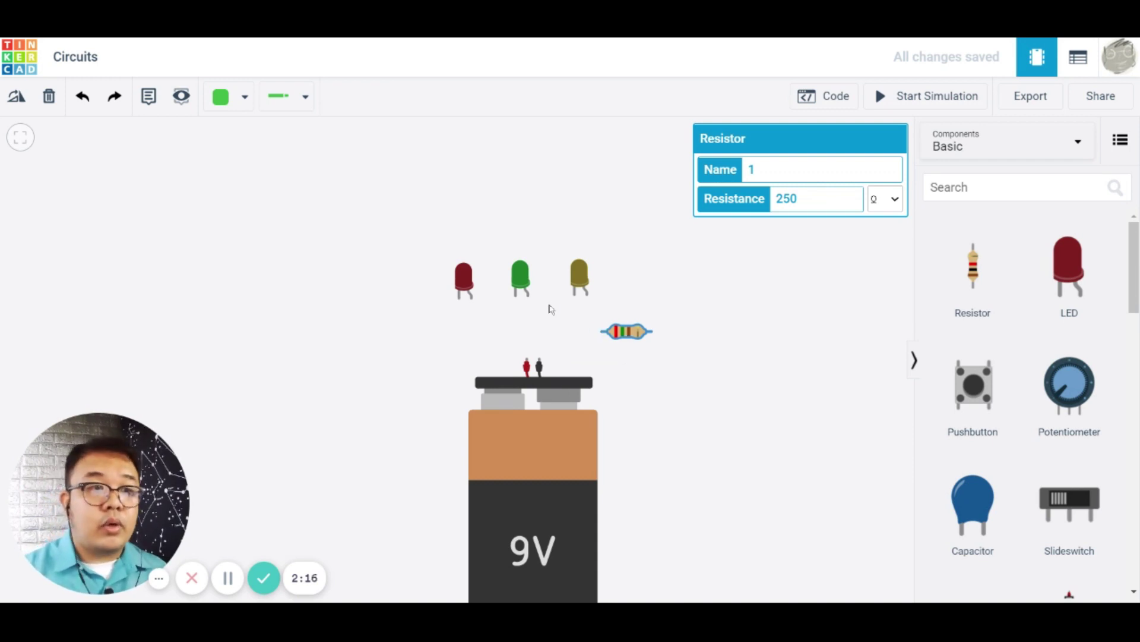
# Step: Move the green and yellow LEDs into a vertical column under the red LED
pyautogui.moveTo(518, 289); pyautogui.dragTo(529, 221)
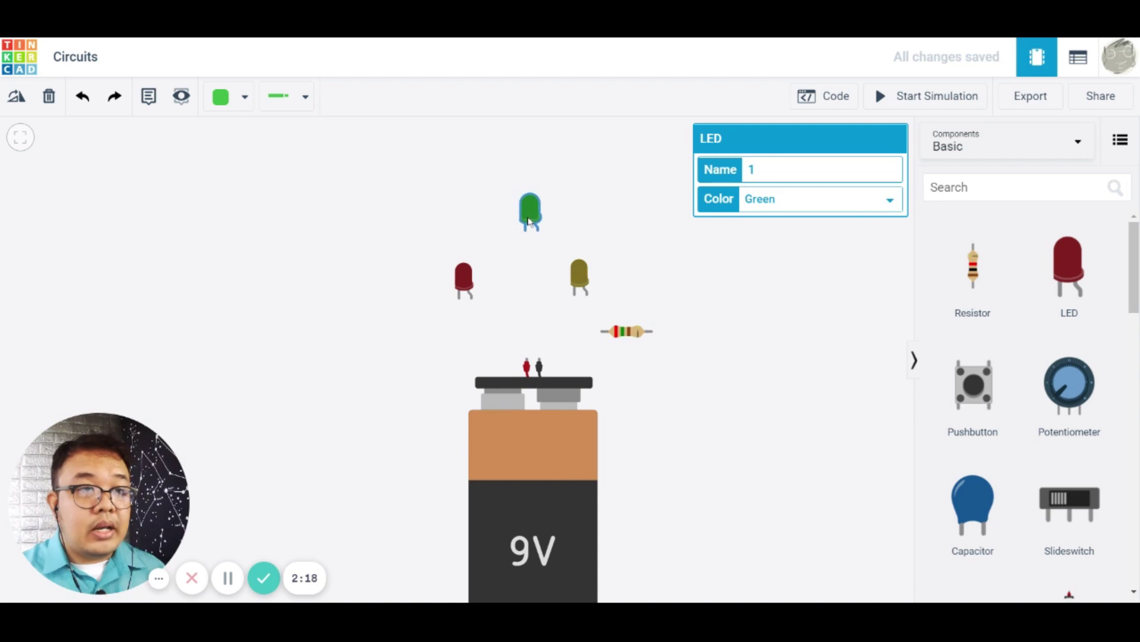
pyautogui.moveTo(574, 282); pyautogui.dragTo(530, 153)
pyautogui.click(464, 281)
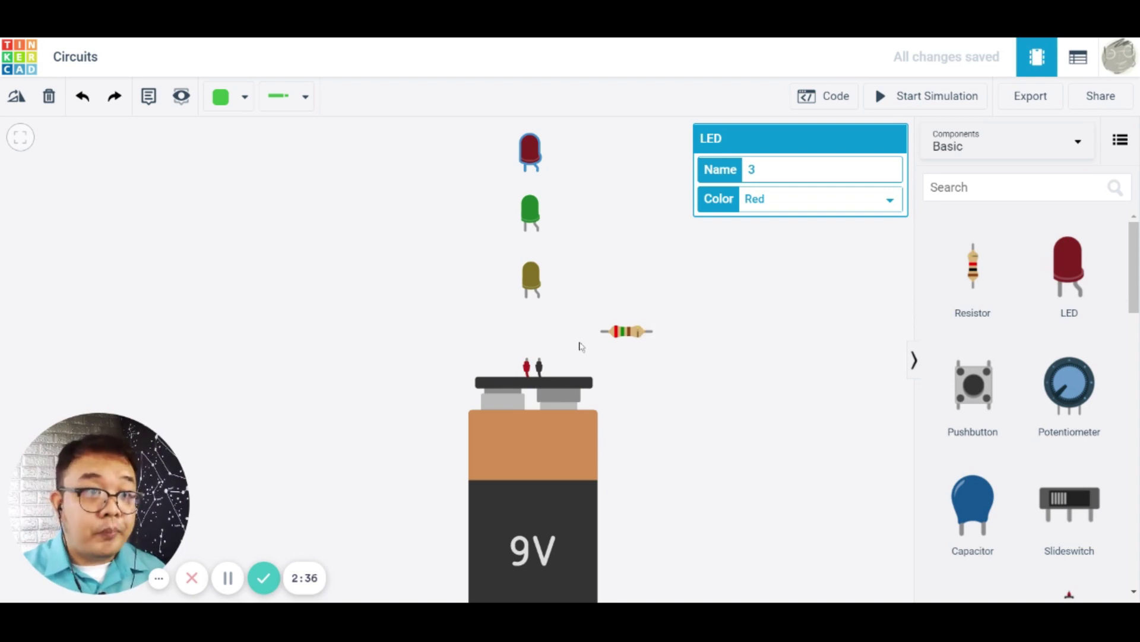
# Step: Wire the battery's positive terminal to the resistor's right end
pyautogui.click(528, 360)
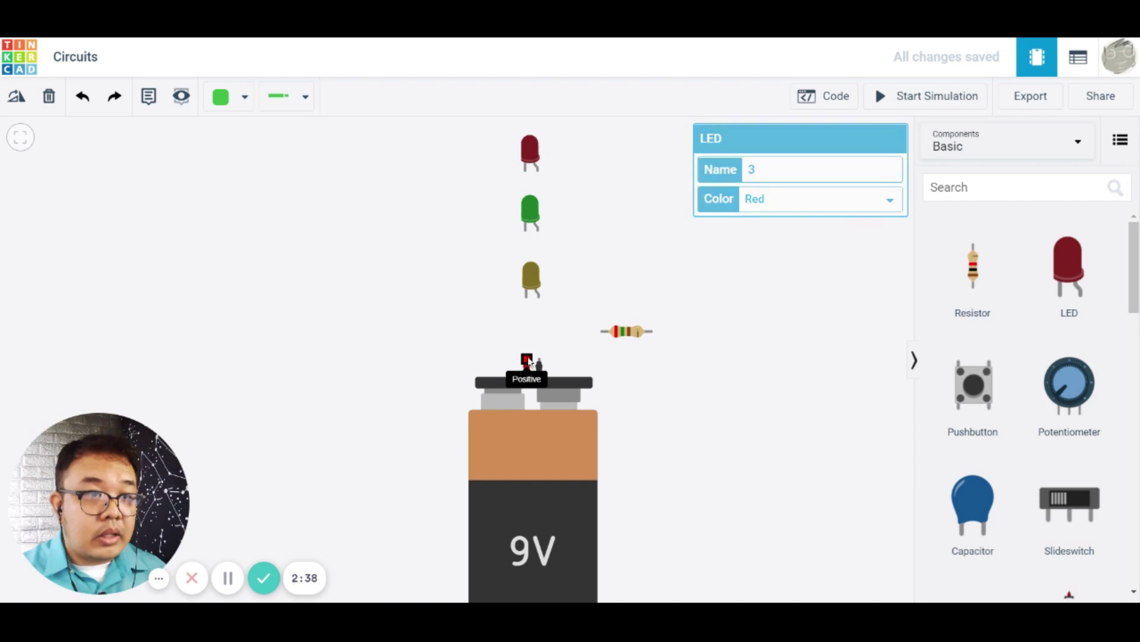
pyautogui.click(528, 343)
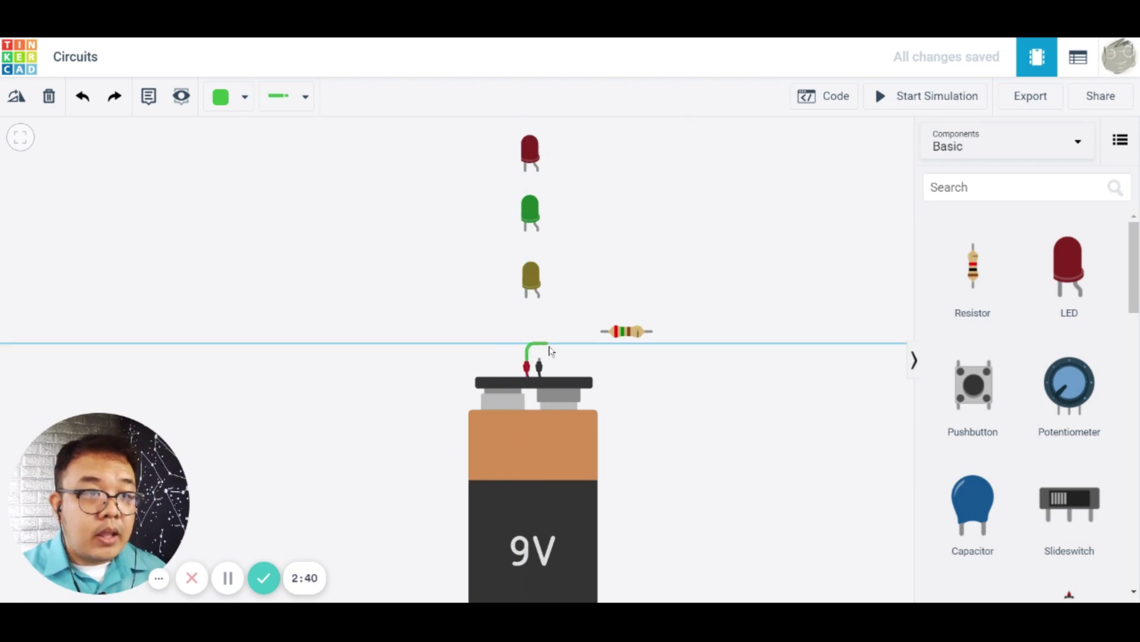
pyautogui.click(652, 336)
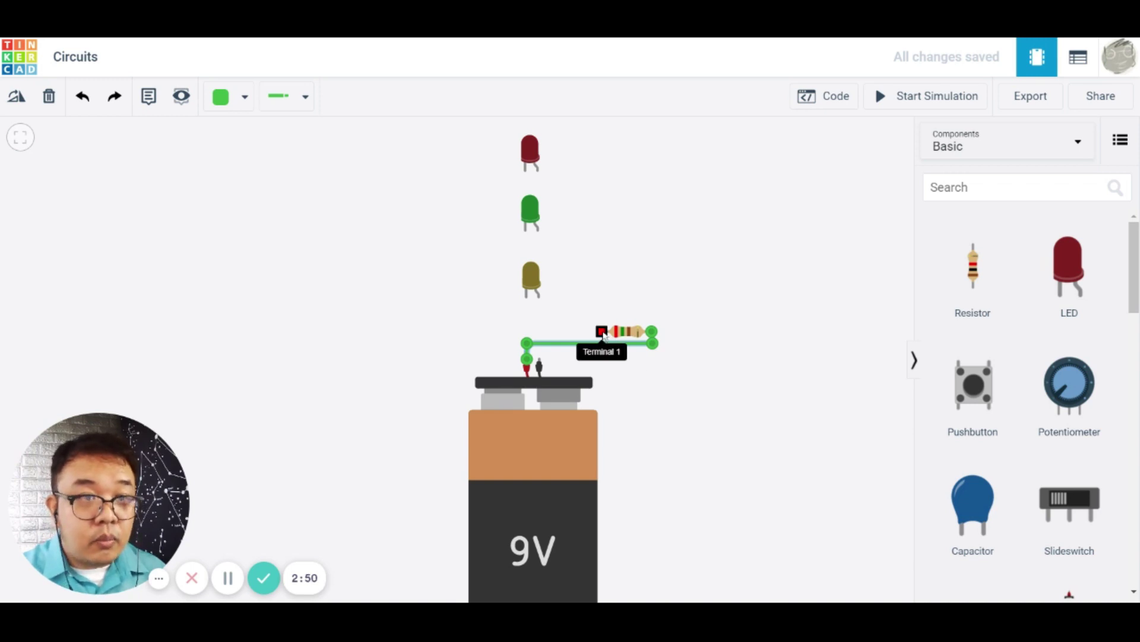
# Step: Wire the resistor's left end to the yellow LED's anode
pyautogui.scroll(3, 550, 314)
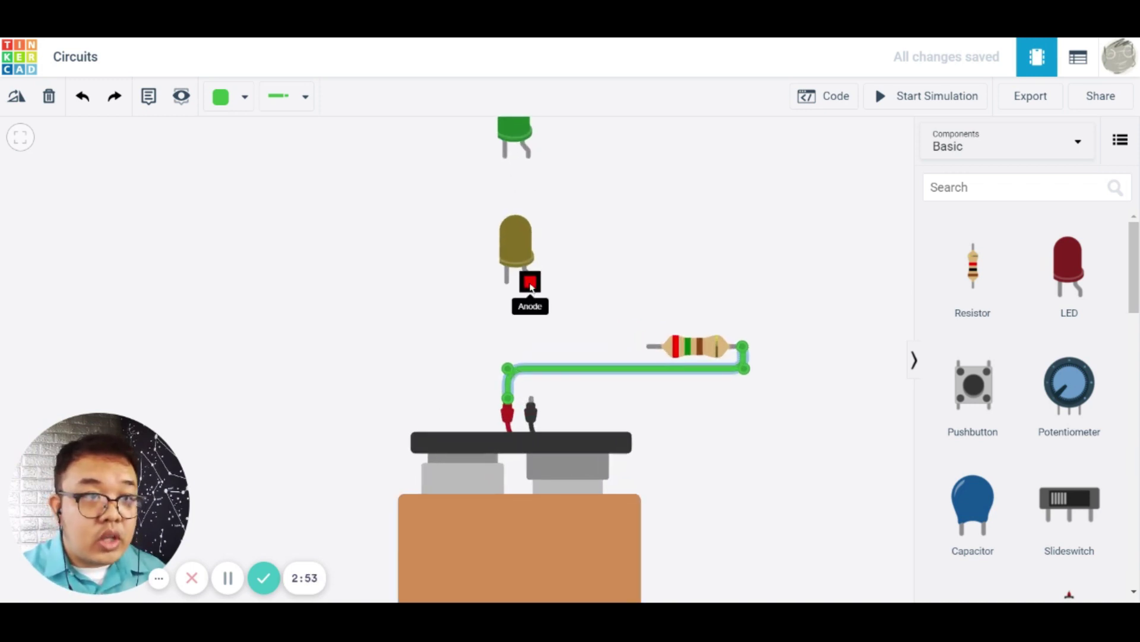
pyautogui.scroll(-4, 552, 310)
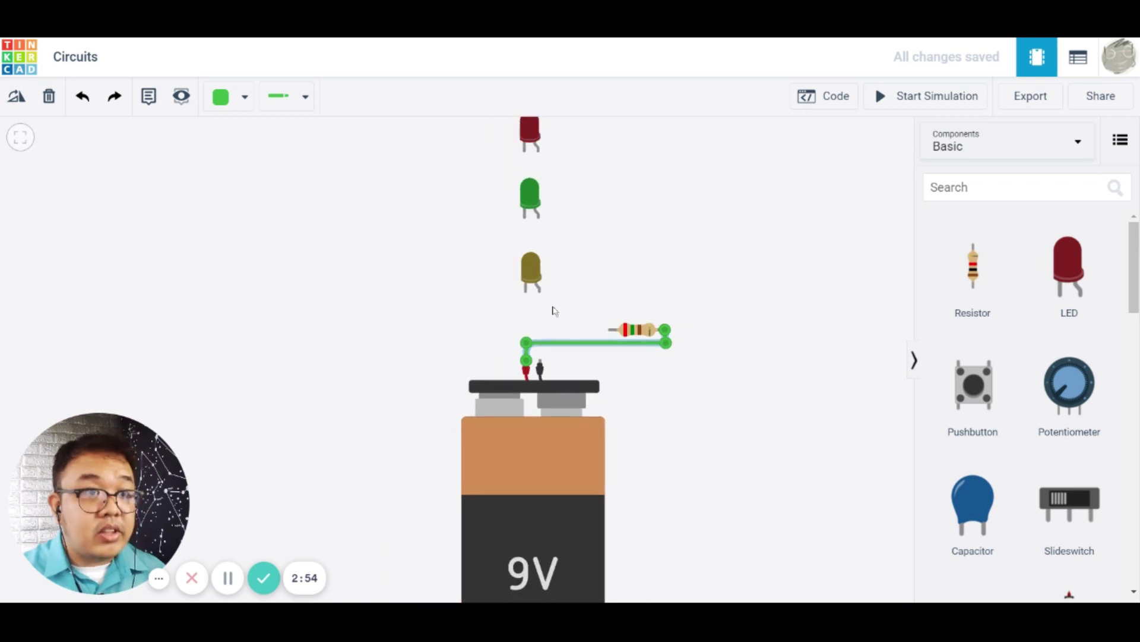
pyautogui.click(598, 326)
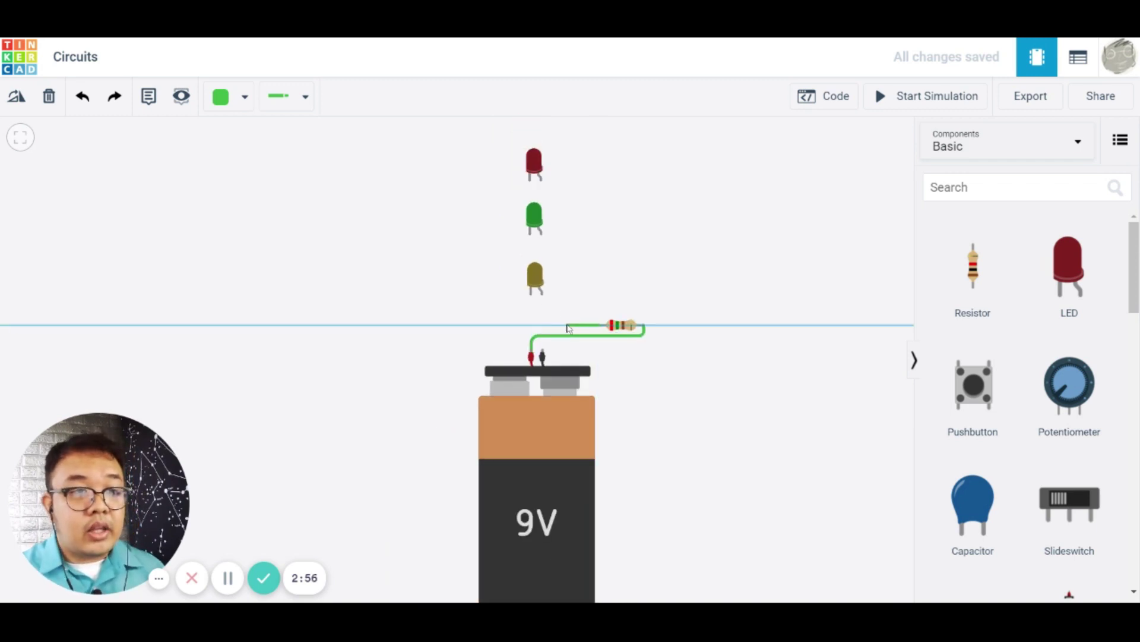
pyautogui.click(545, 322)
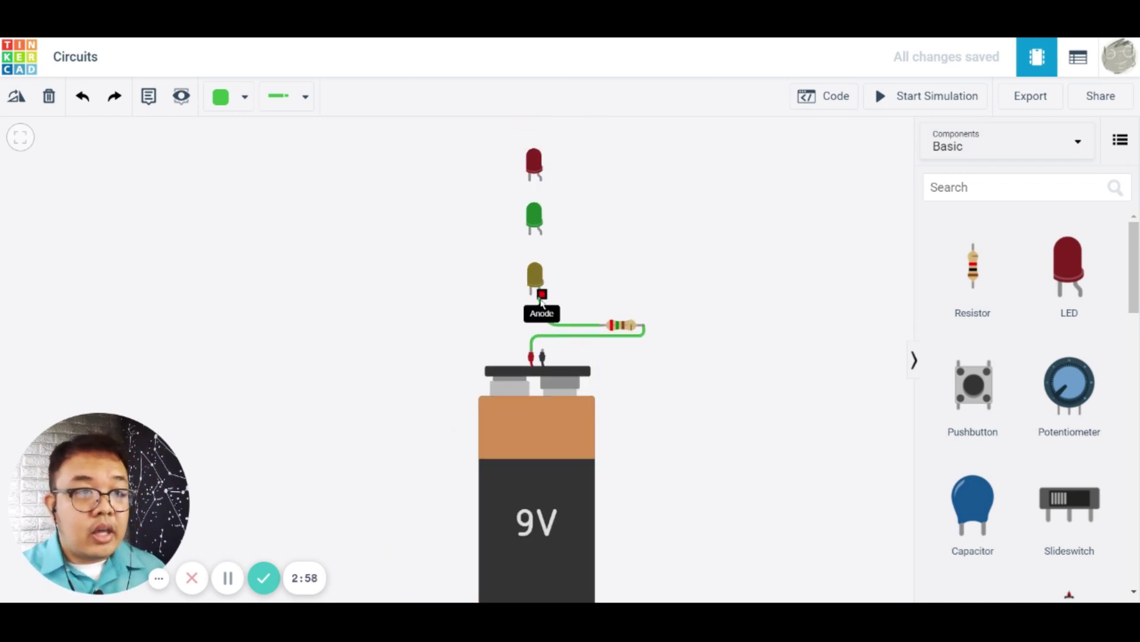
pyautogui.click(541, 294)
pyautogui.moveTo(555, 327); pyautogui.dragTo(547, 329)
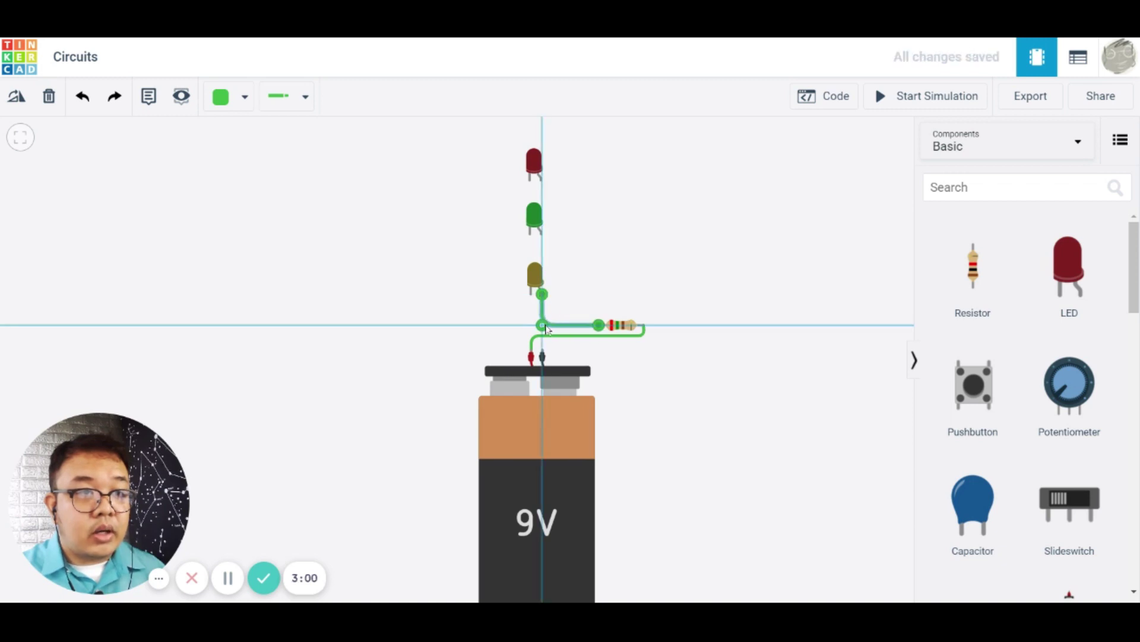
pyautogui.click(568, 307)
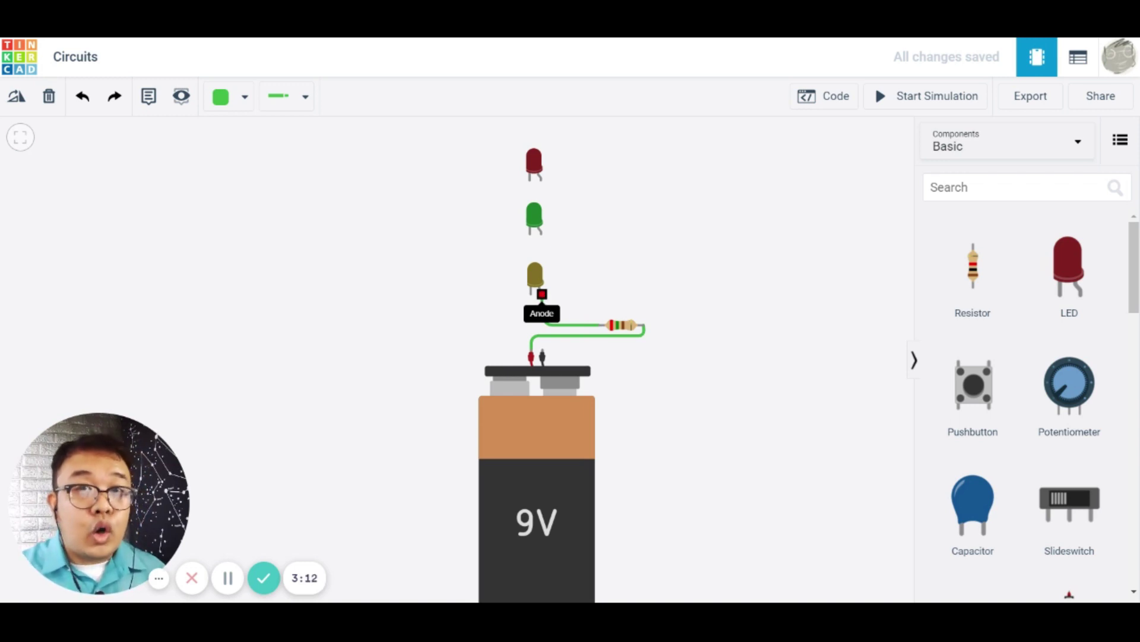
# Step: Wire the yellow LED's anode up to the green LED's anode
pyautogui.click(542, 294)
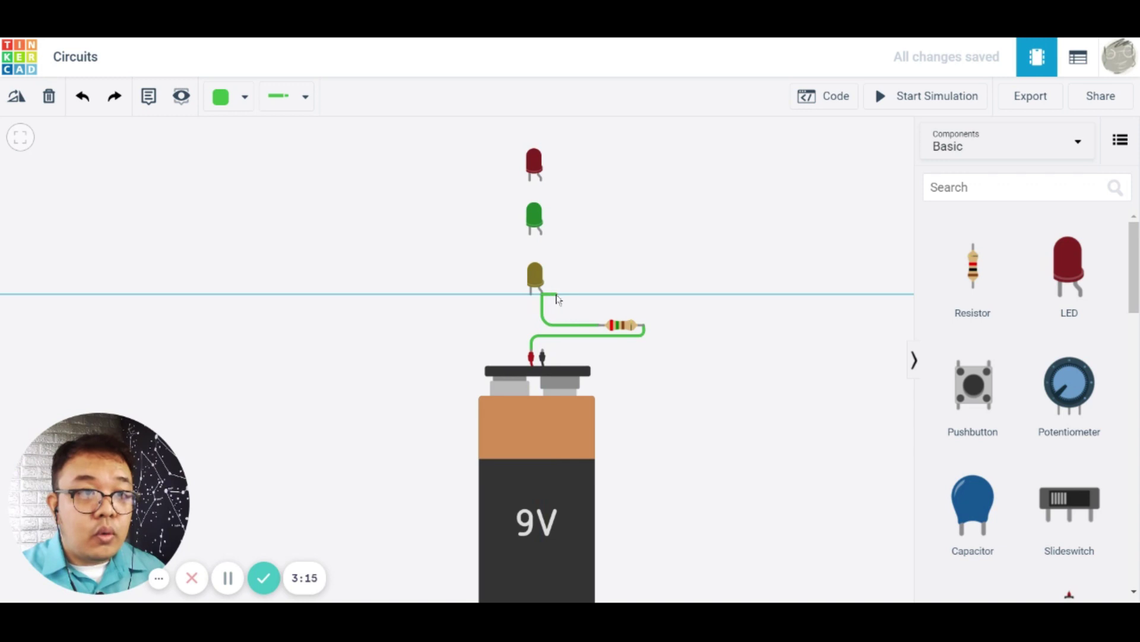
pyautogui.click(558, 295)
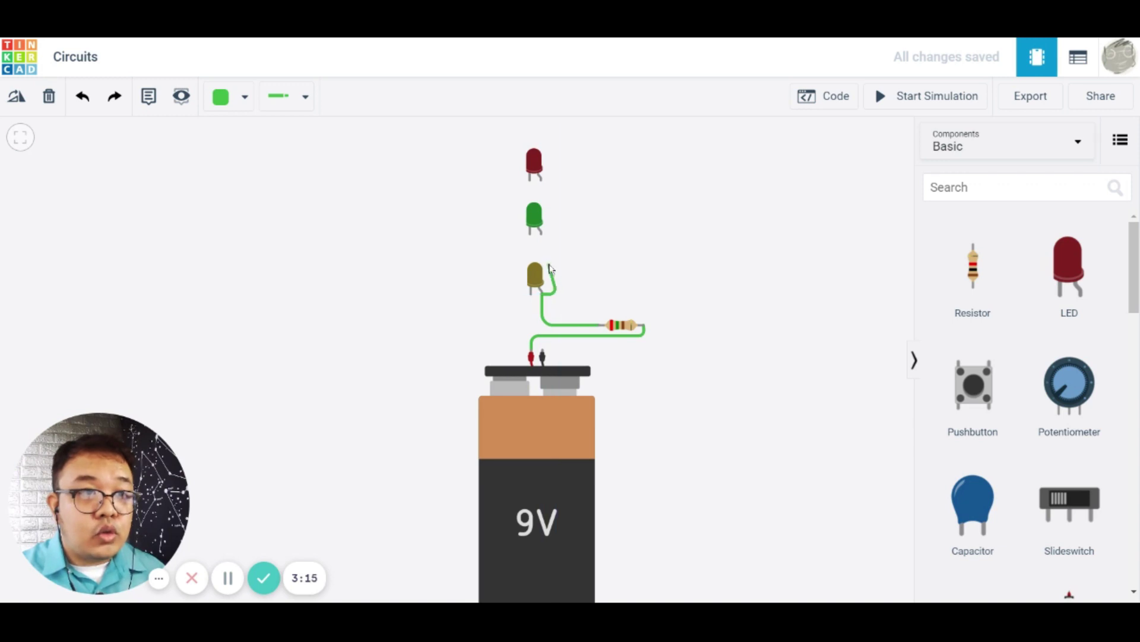
pyautogui.click(541, 234)
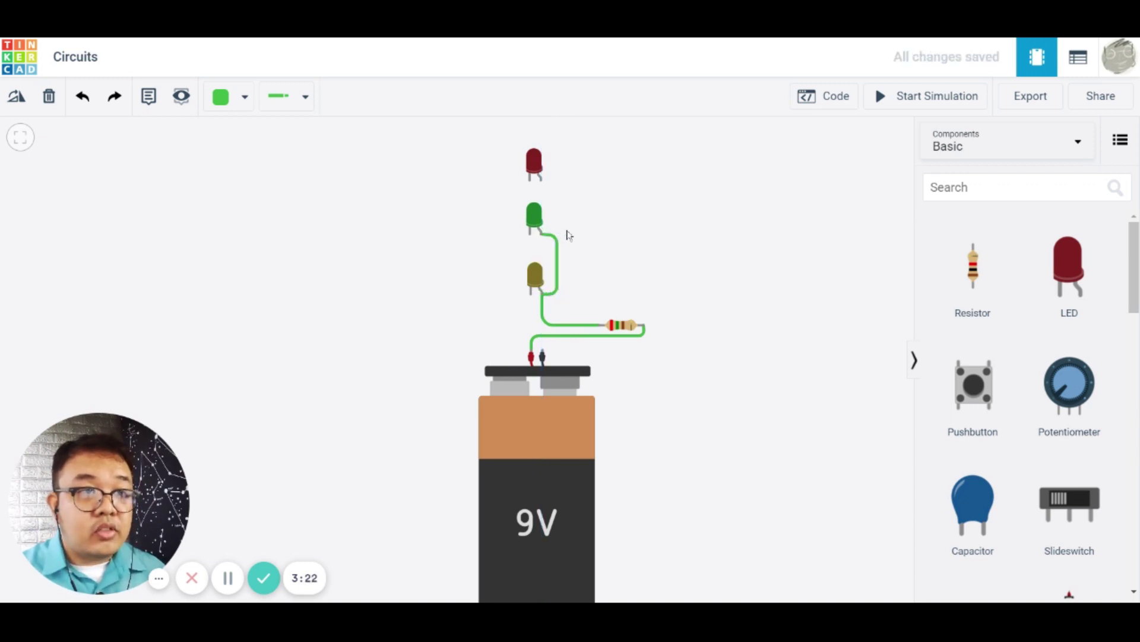
pyautogui.moveTo(558, 239); pyautogui.dragTo(556, 235)
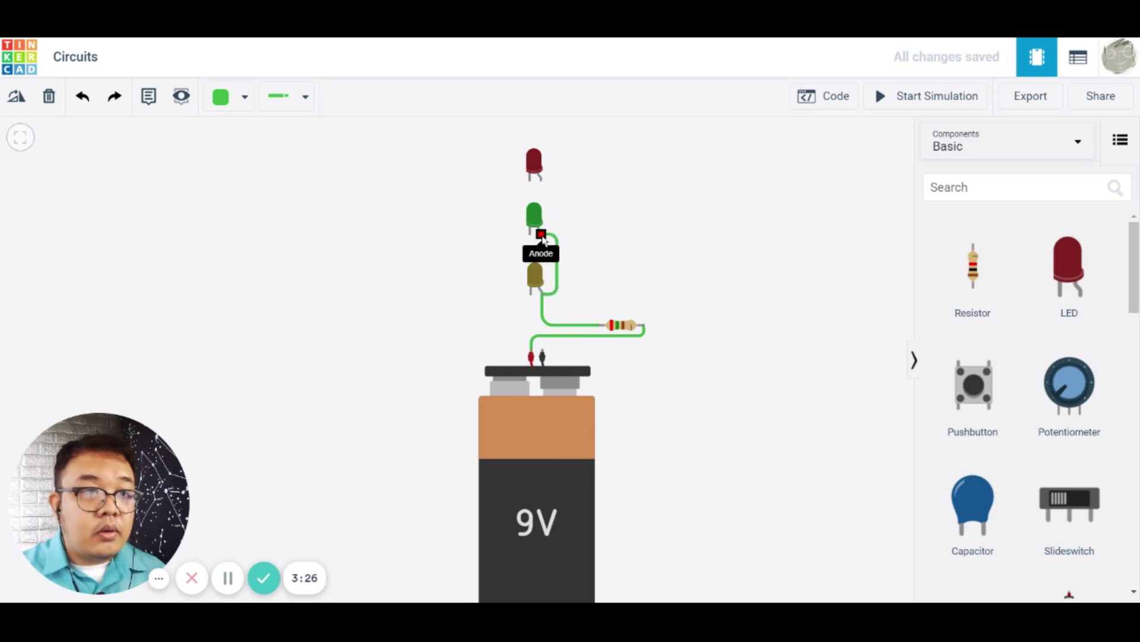
# Step: Wire the green LED's anode up to the red LED's anode
pyautogui.moveTo(542, 234); pyautogui.dragTo(561, 238)
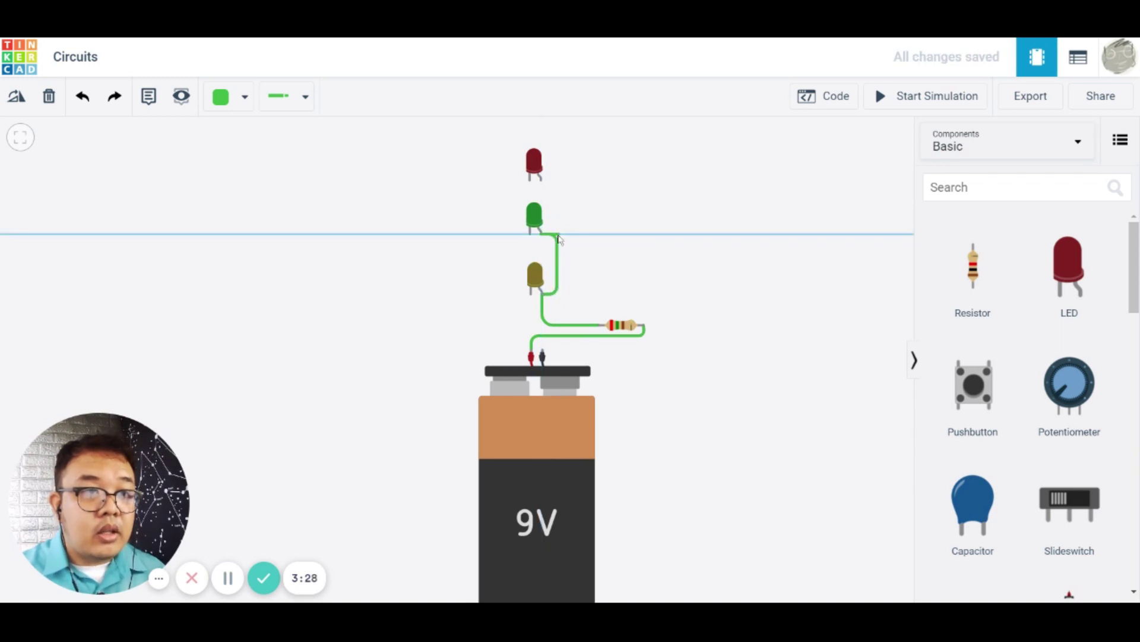
pyautogui.click(558, 236)
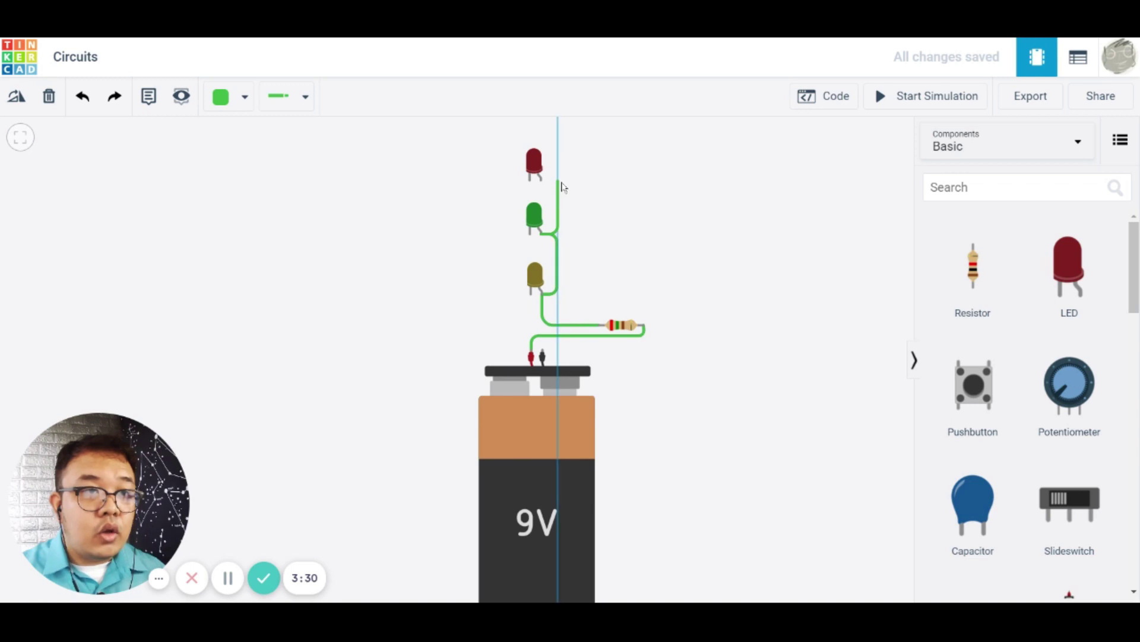
pyautogui.click(558, 181)
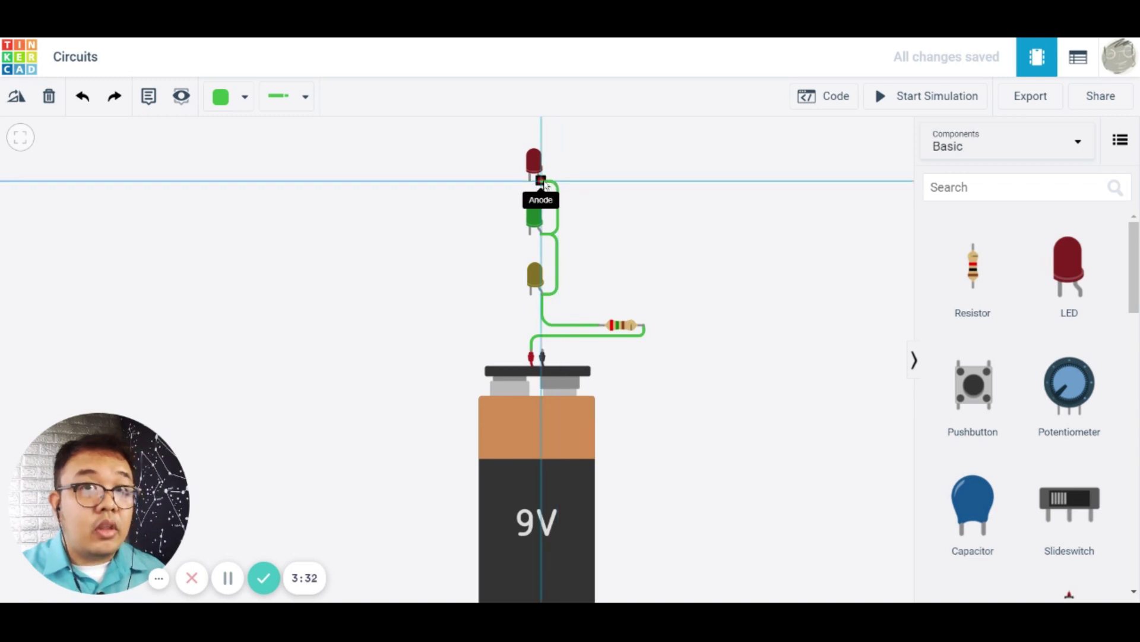
pyautogui.click(545, 183)
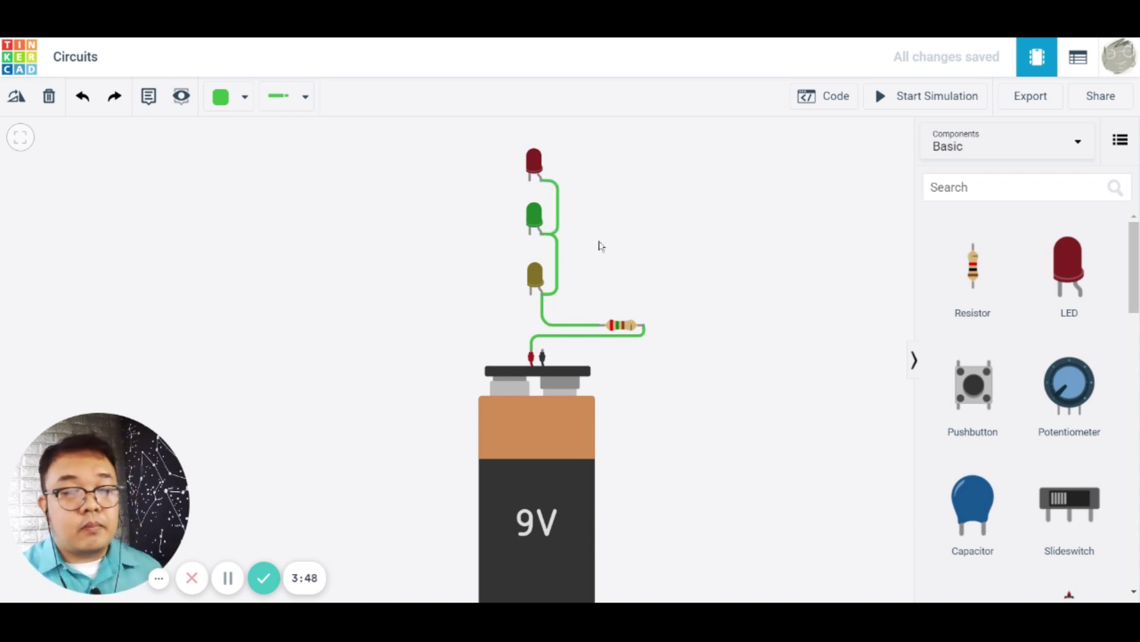
# Step: Wire the red LED's cathode down the left side to the green LED's cathode
pyautogui.click(530, 181)
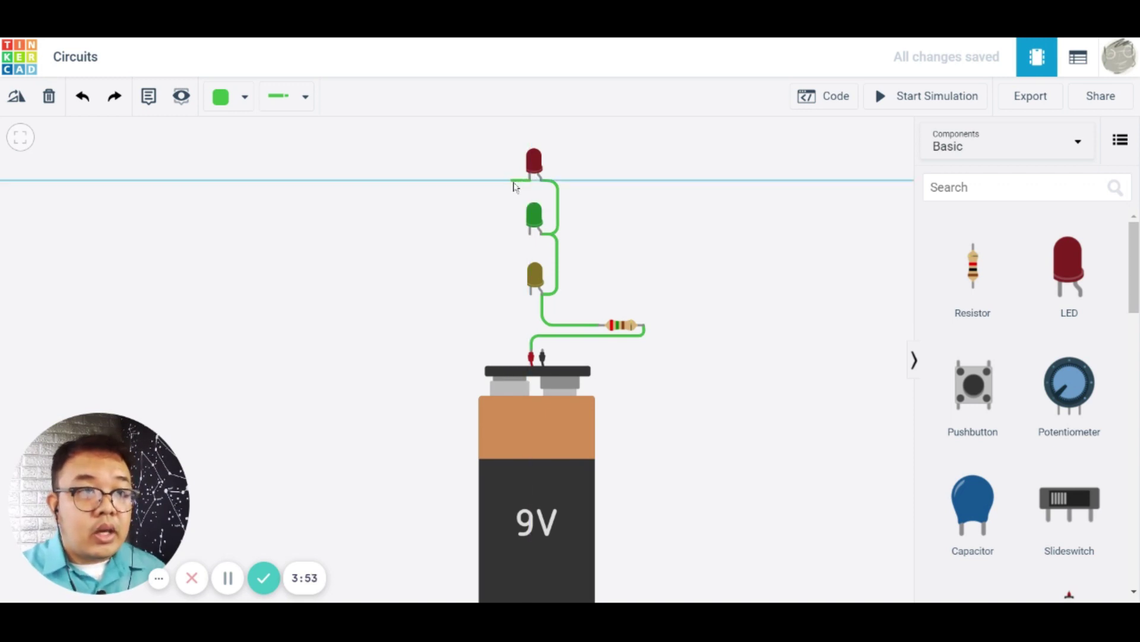
pyautogui.click(510, 181)
pyautogui.click(511, 233)
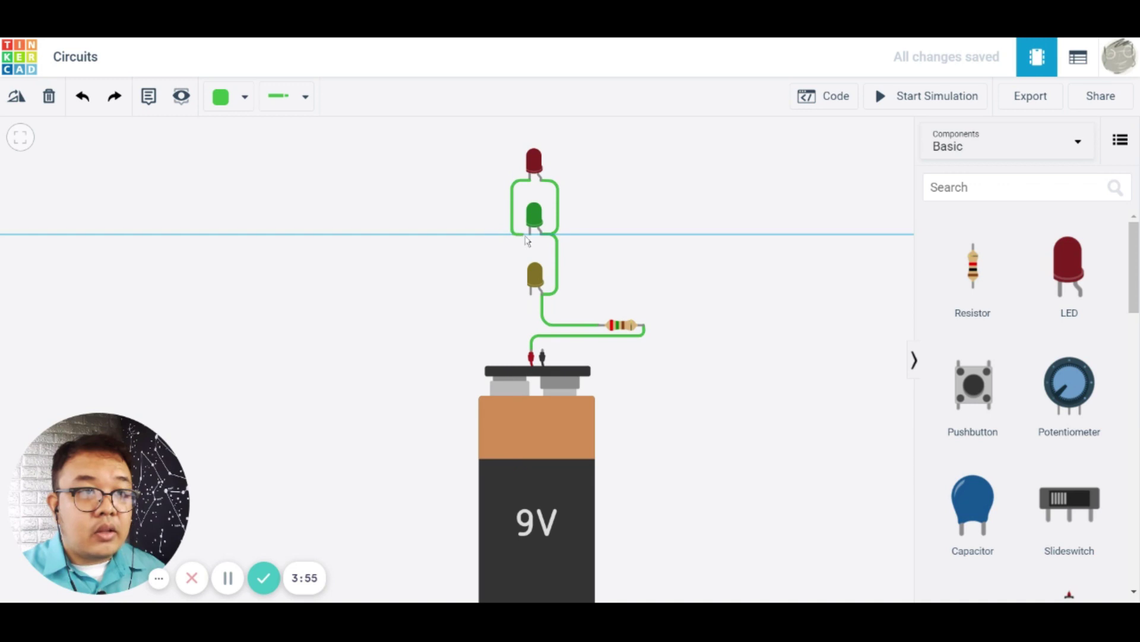
pyautogui.click(529, 235)
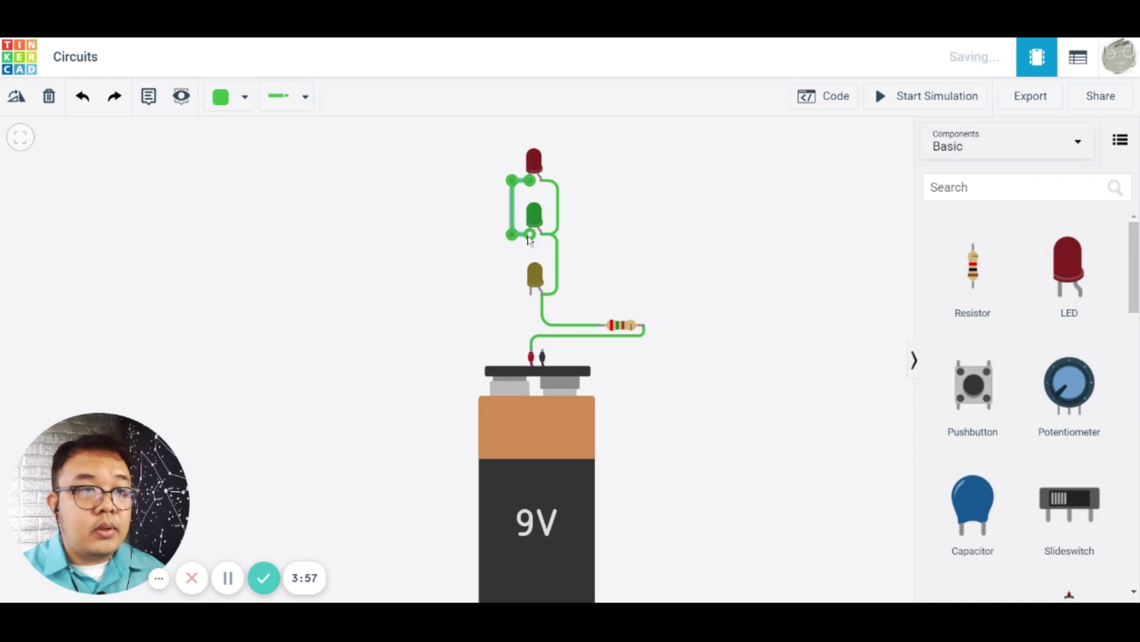
pyautogui.click(531, 246)
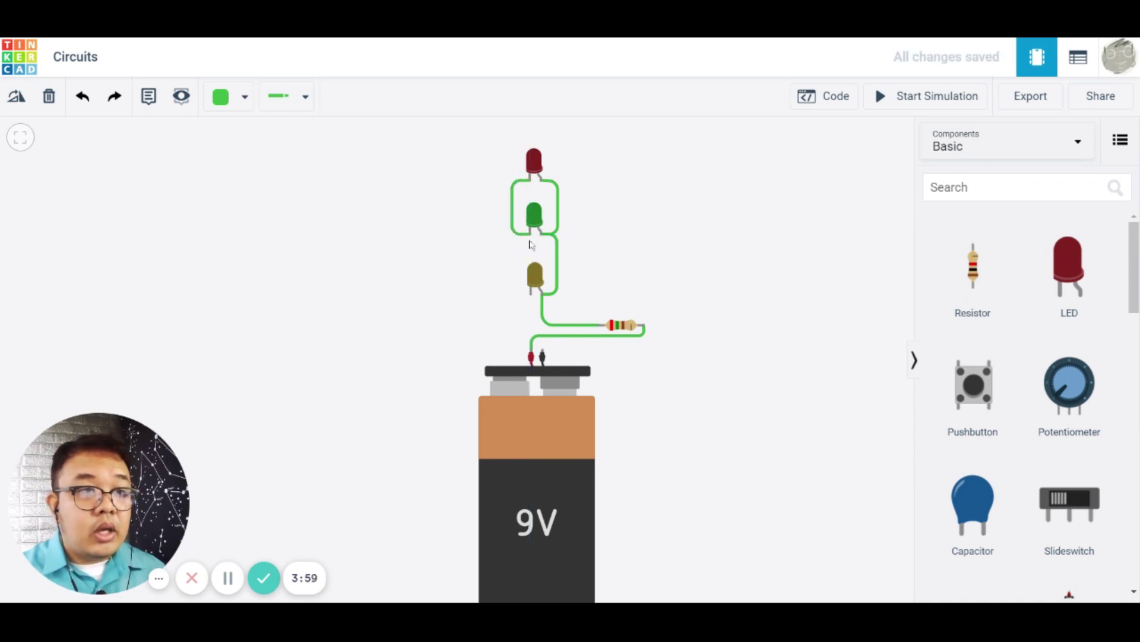
pyautogui.click(532, 238)
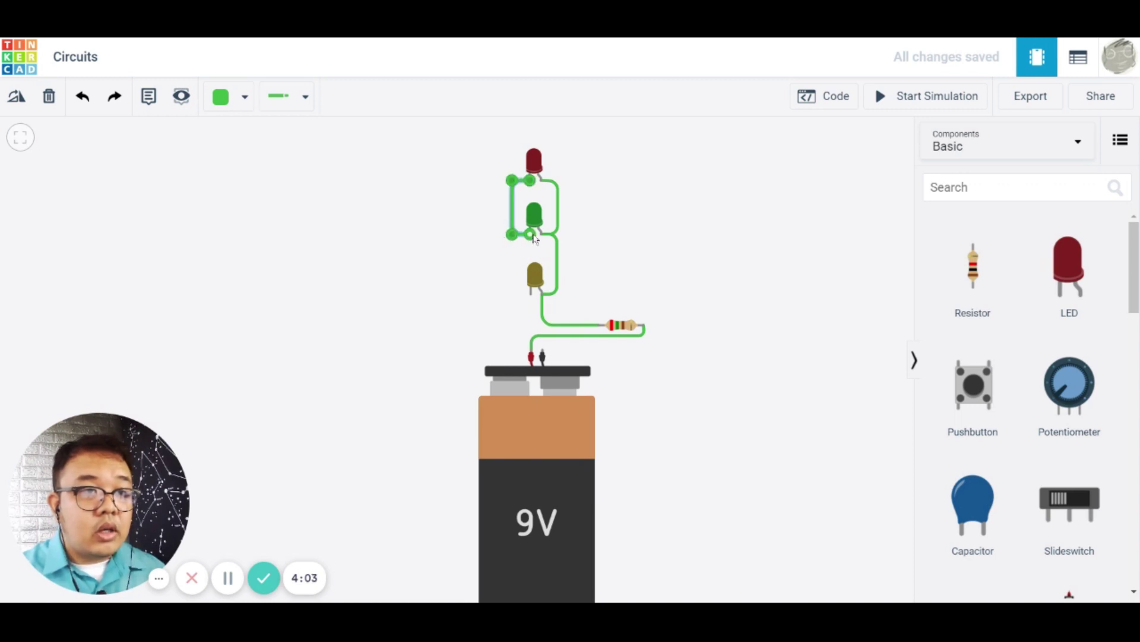
pyautogui.click(532, 240)
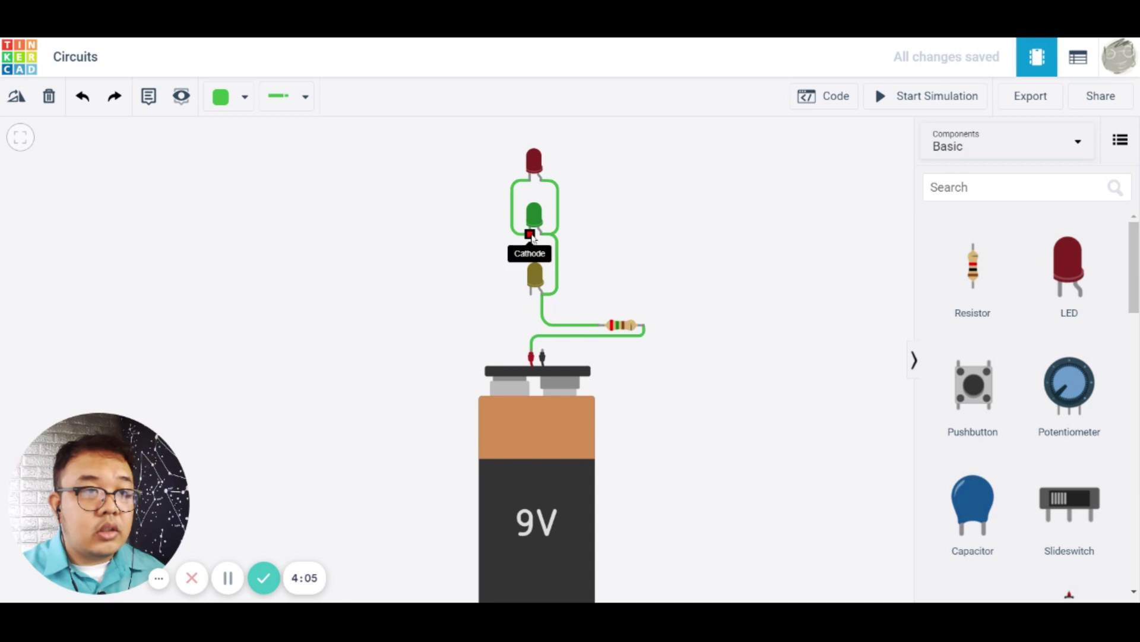
# Step: Wire the green cathode to the yellow cathode, then on to the battery's negative terminal
pyautogui.click(532, 236)
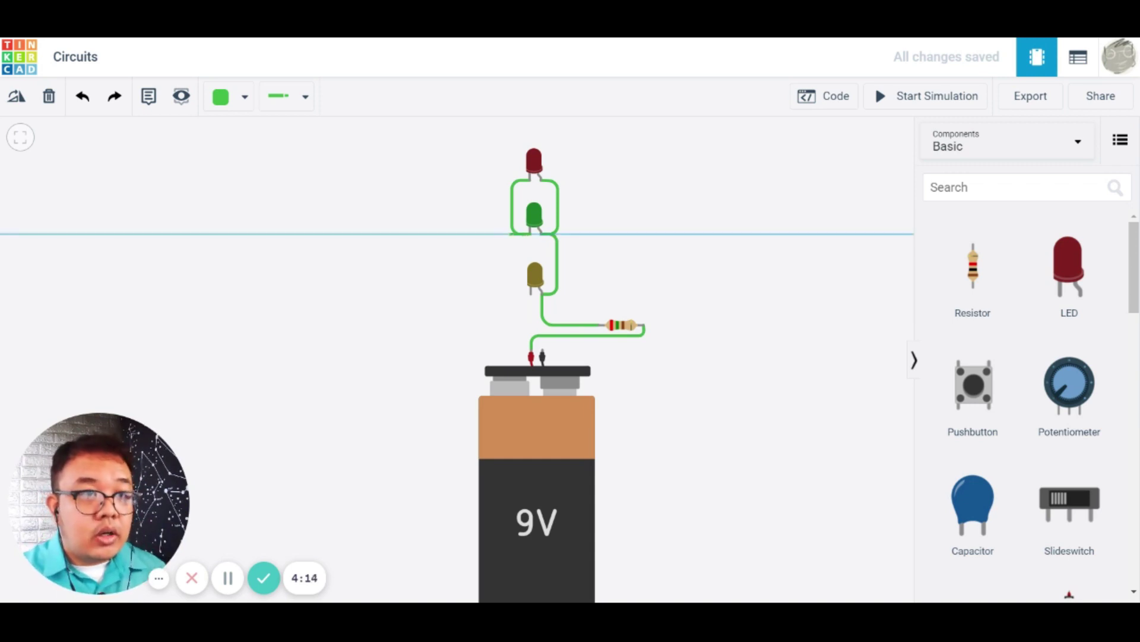
pyautogui.click(525, 295)
pyautogui.click(531, 294)
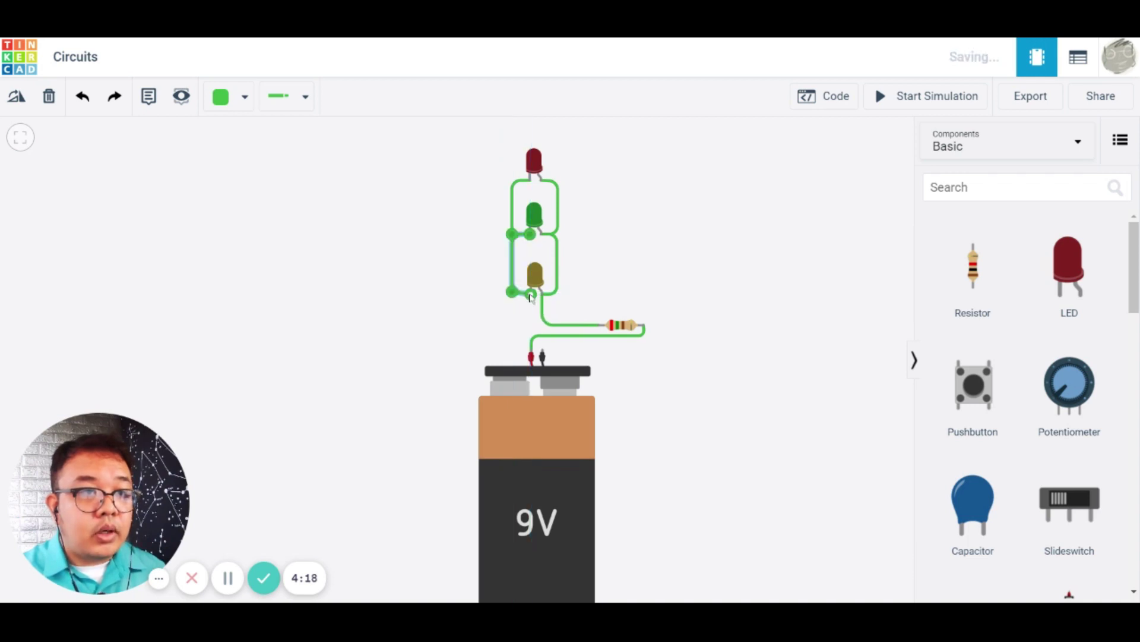
pyautogui.moveTo(514, 297); pyautogui.dragTo(528, 296)
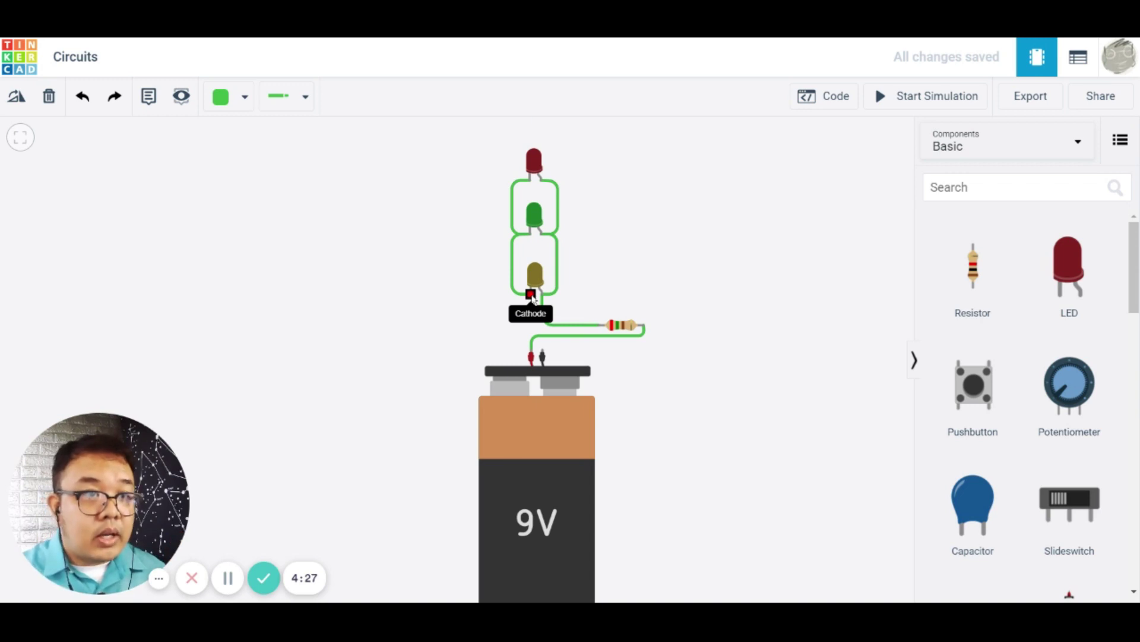
pyautogui.moveTo(532, 297); pyautogui.dragTo(542, 350)
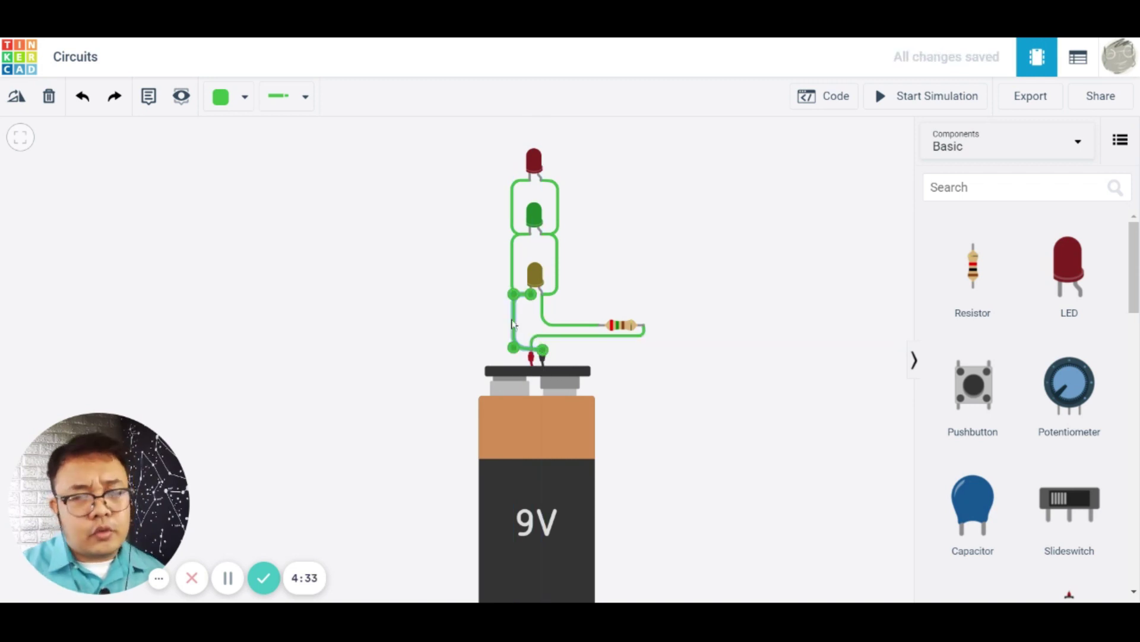
# Step: Make the resistor-to-battery wire red
pyautogui.click(346, 303)
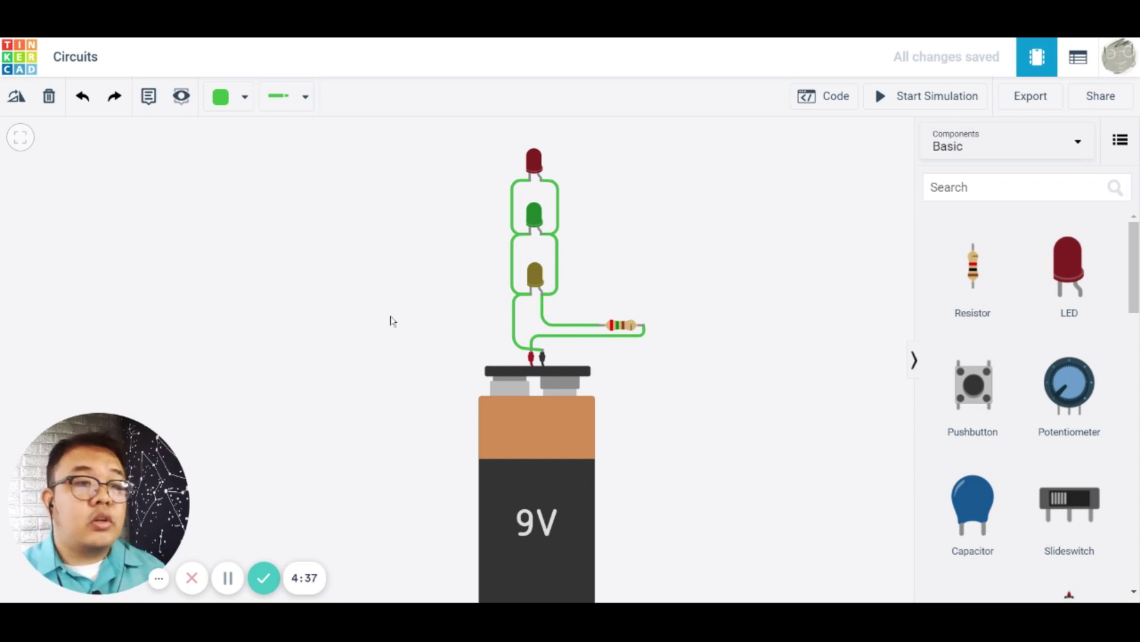
pyautogui.click(550, 337)
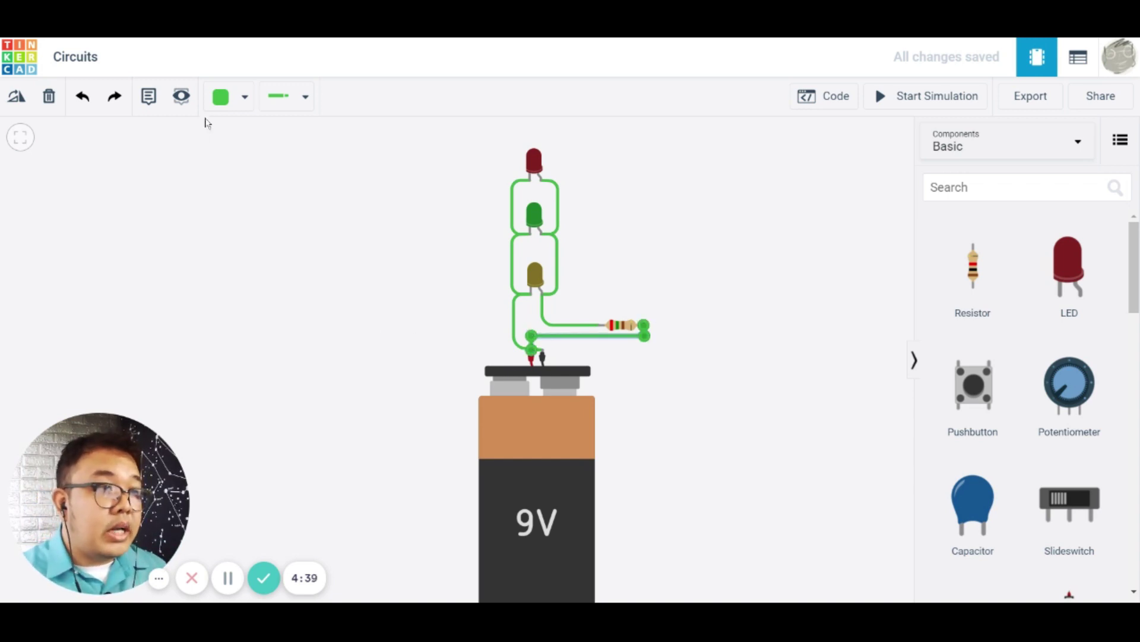
pyautogui.click(223, 97)
pyautogui.click(259, 174)
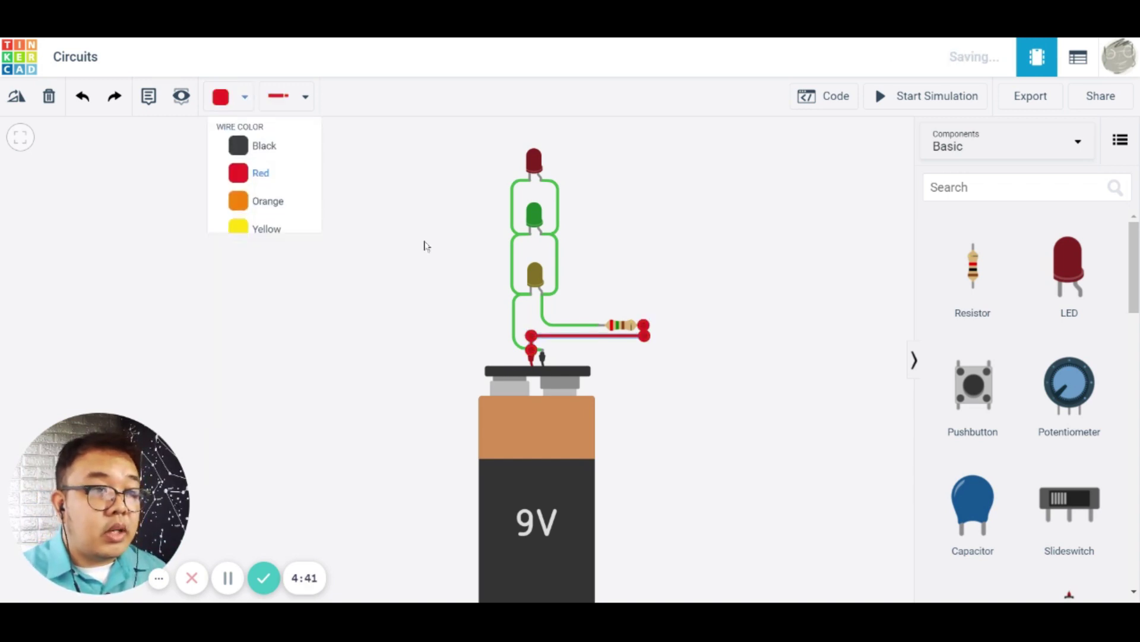
pyautogui.click(414, 335)
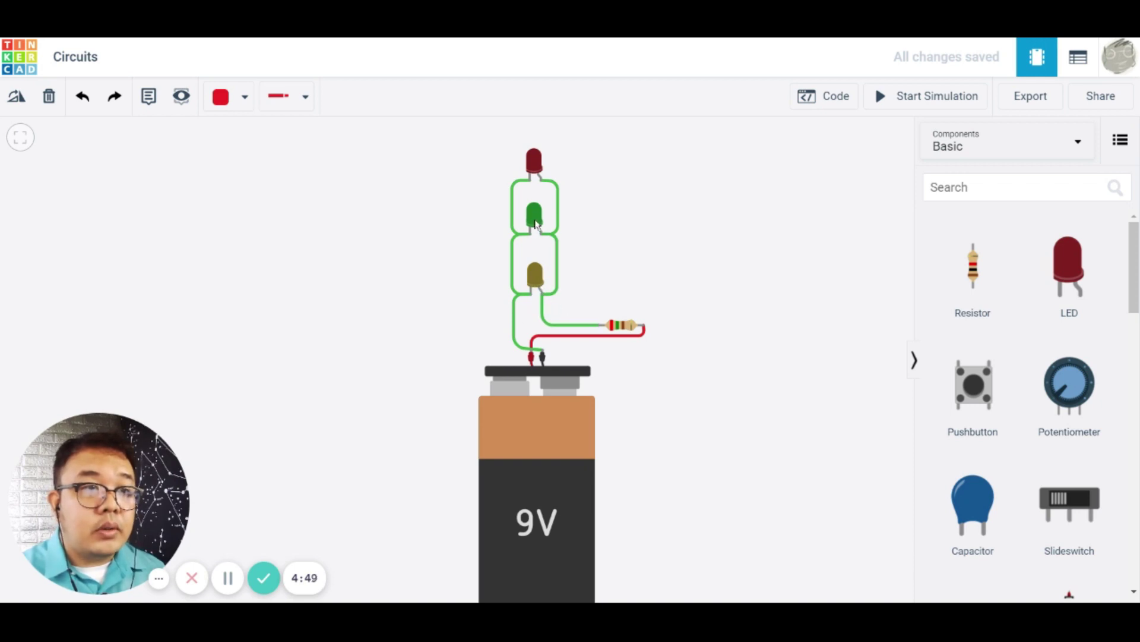
# Step: Make both wires between the green and yellow LEDs blue
pyautogui.click(556, 260)
pyautogui.click(230, 109)
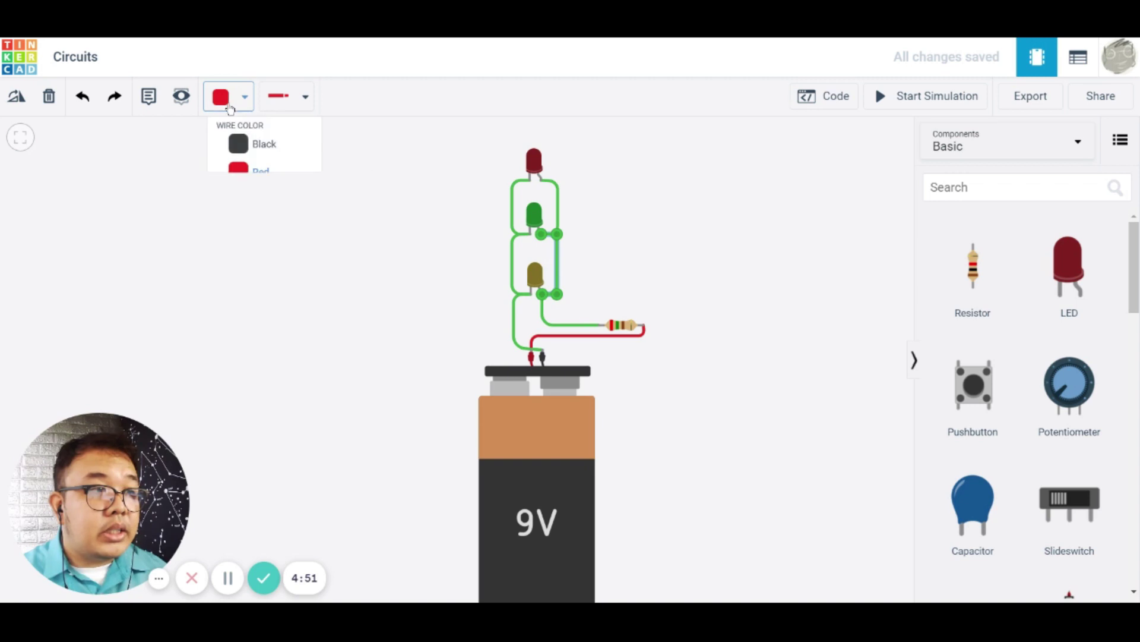
pyautogui.click(266, 315)
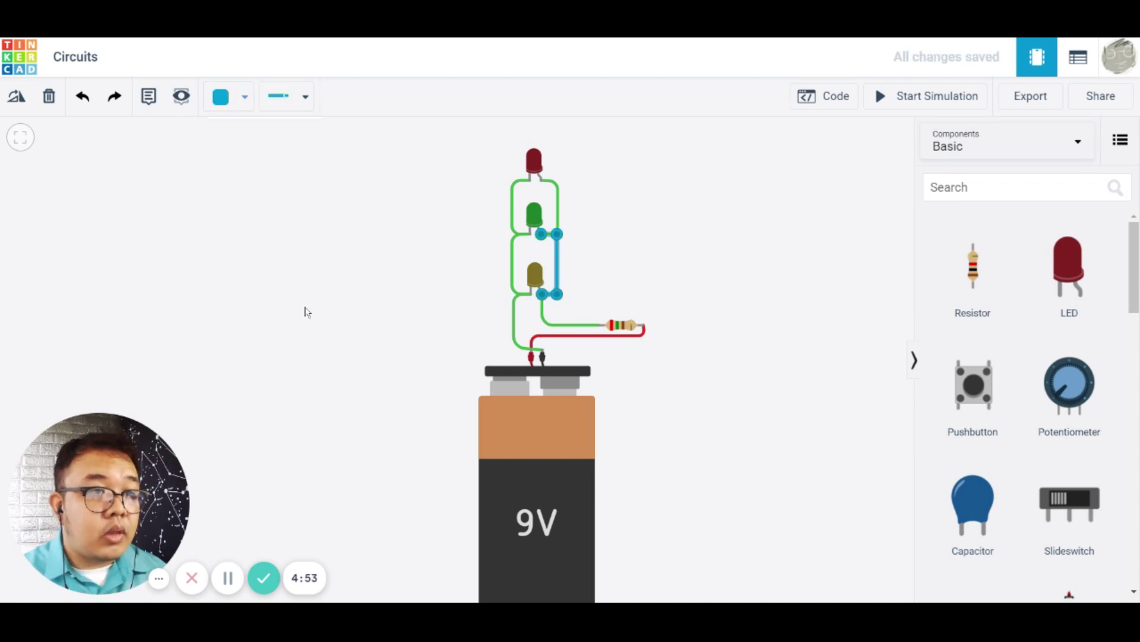
pyautogui.click(514, 276)
pyautogui.click(245, 106)
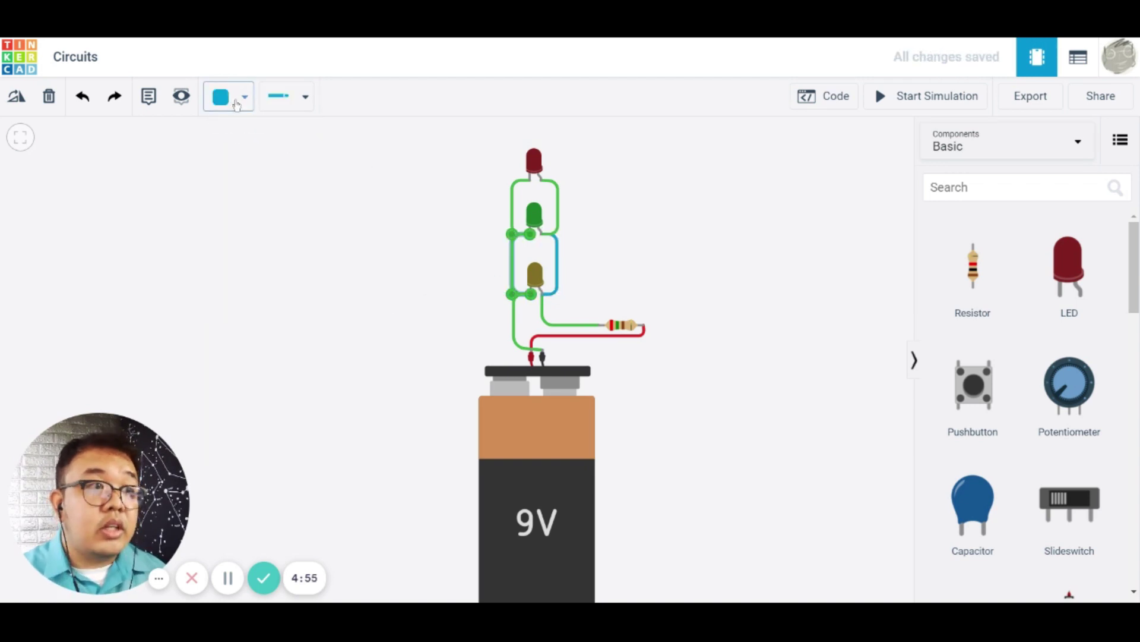
pyautogui.click(259, 314)
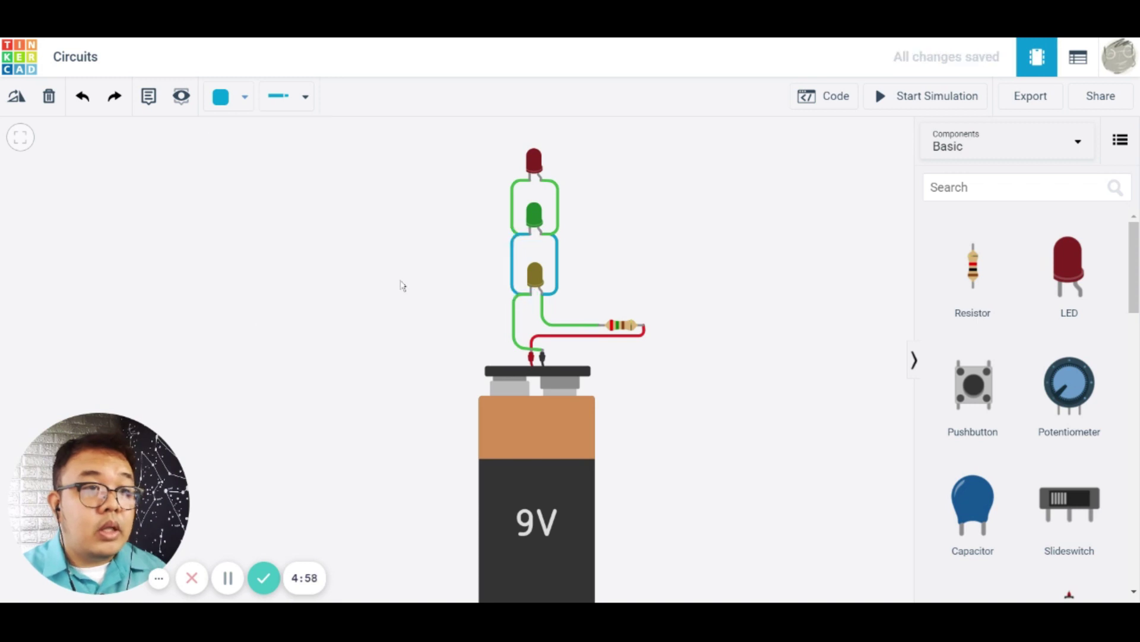
# Step: Make both wires between the red and green LEDs orange
pyautogui.click(557, 224)
pyautogui.click(240, 98)
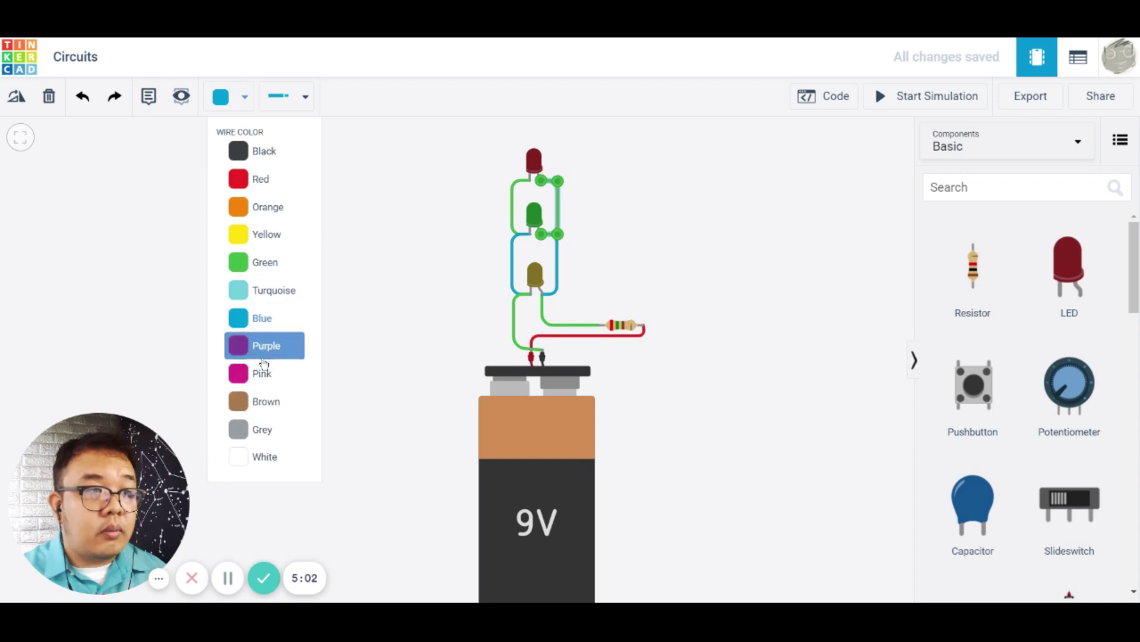
pyautogui.click(259, 214)
pyautogui.click(513, 198)
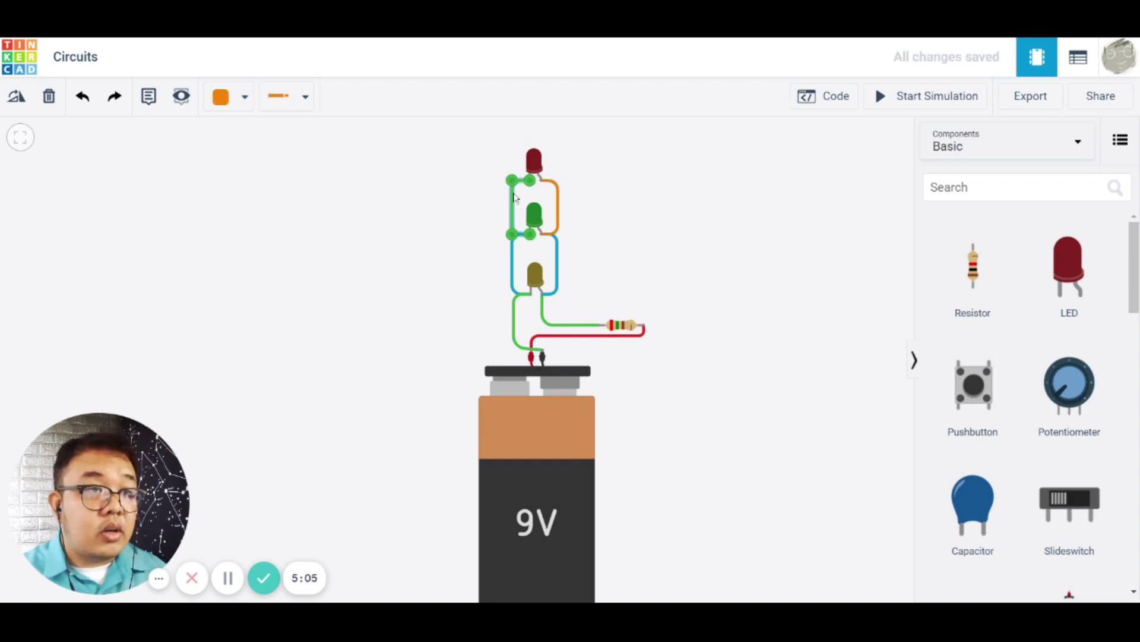
pyautogui.click(242, 98)
pyautogui.click(258, 206)
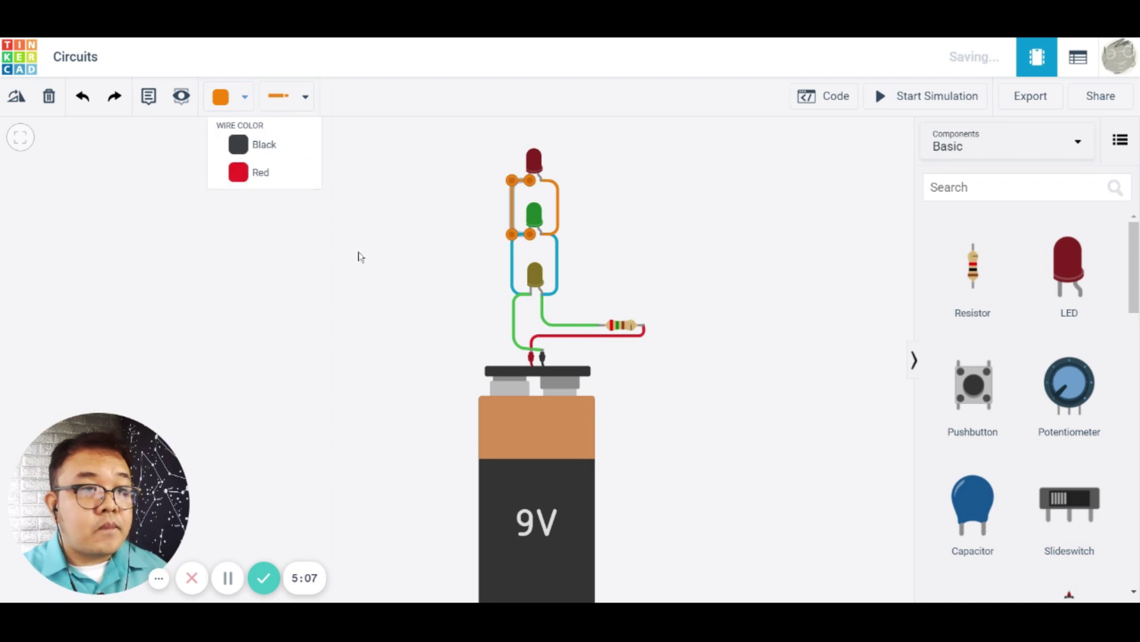
# Step: Make the yellow-LED-to-battery return wire black
pyautogui.click(515, 326)
pyautogui.click(229, 100)
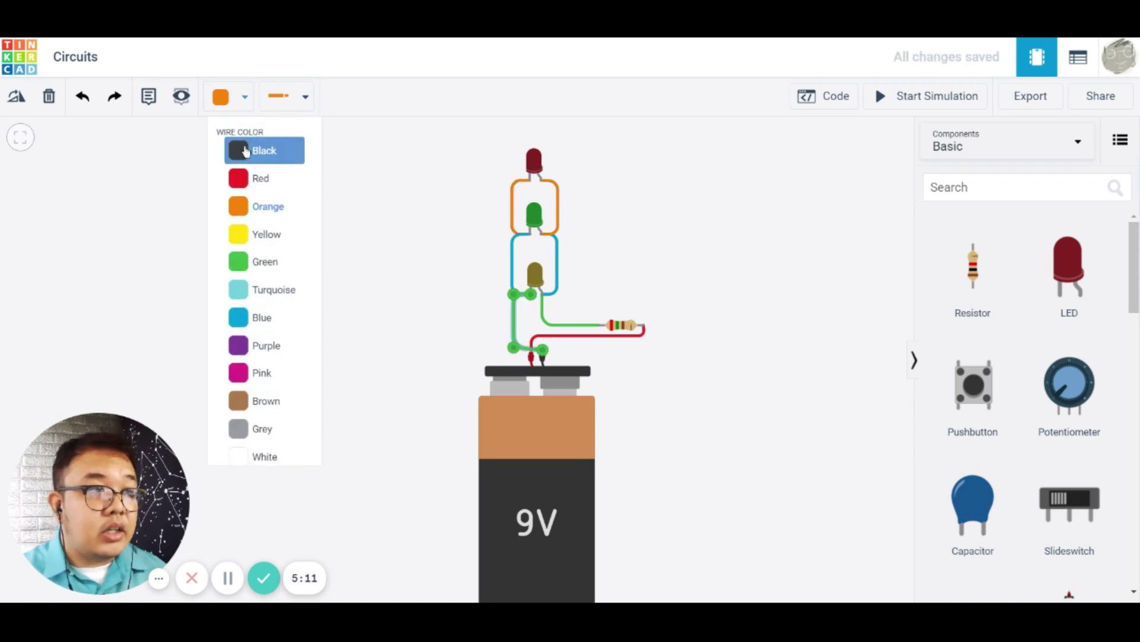
pyautogui.click(249, 156)
pyautogui.click(458, 337)
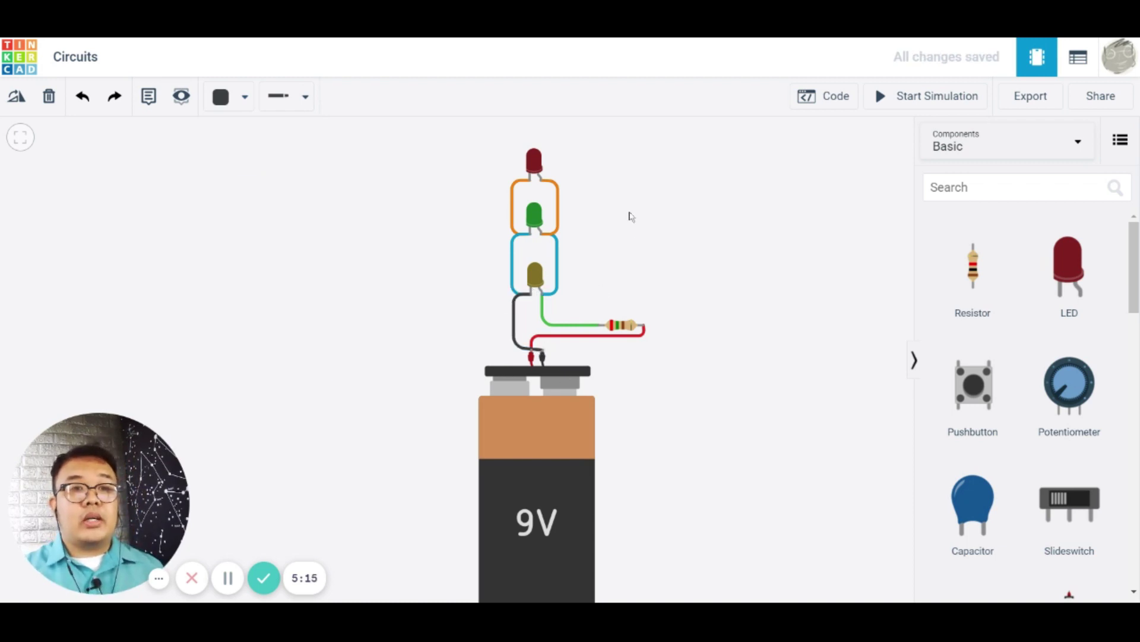
# Step: Frame the circuit and start the simulation so the red, green and yellow LEDs light
pyautogui.scroll(1, 704, 226)
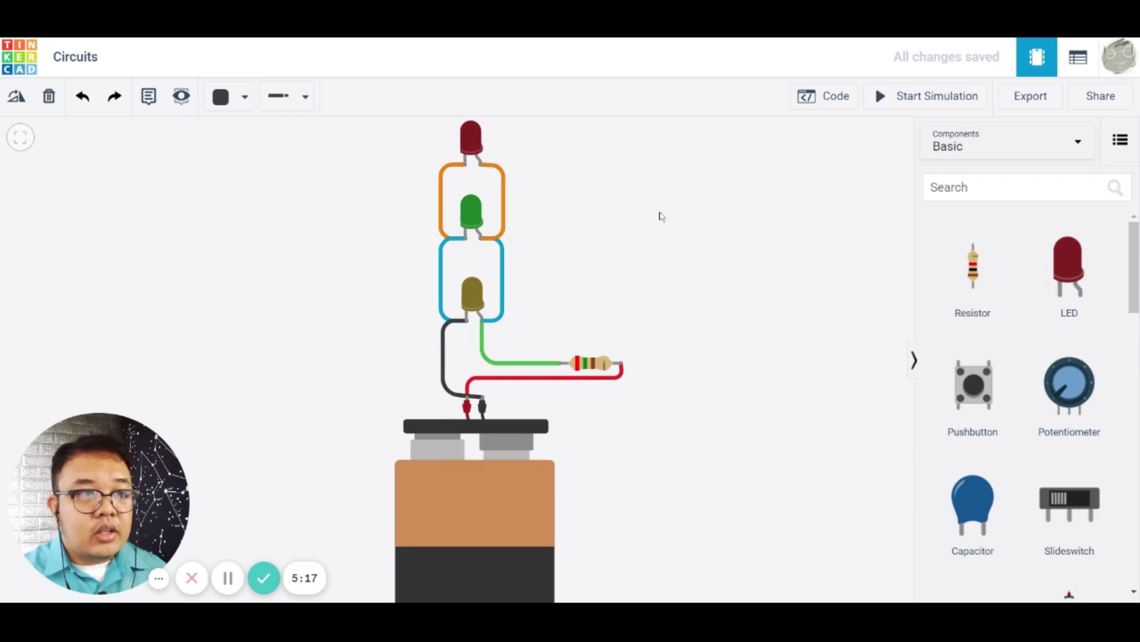
pyautogui.moveTo(661, 216); pyautogui.dragTo(703, 275)
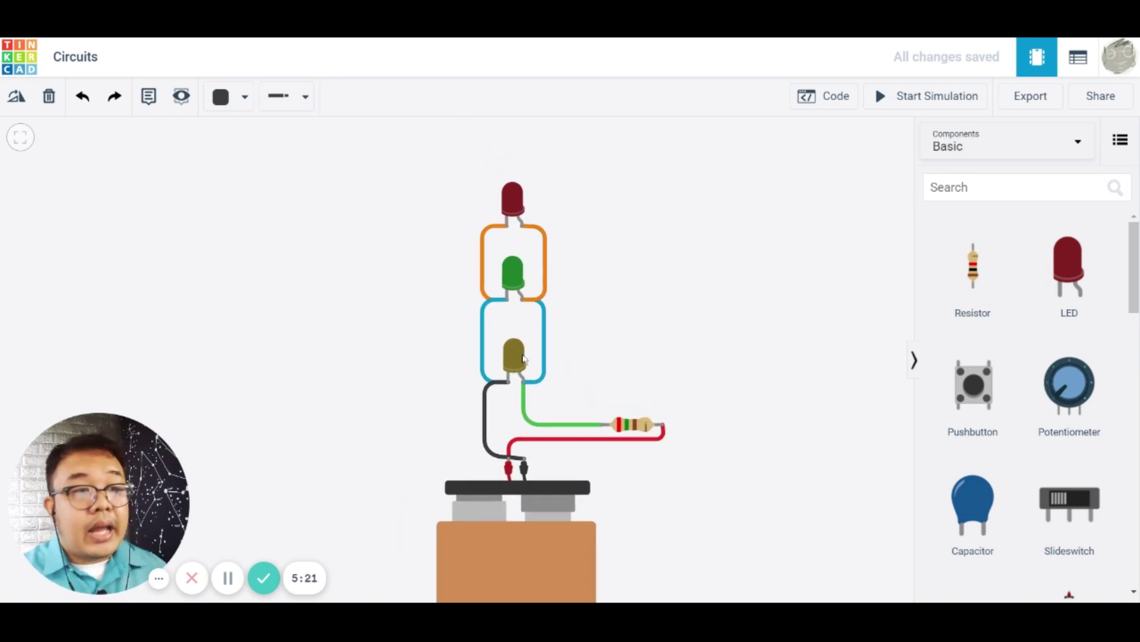
pyautogui.click(905, 103)
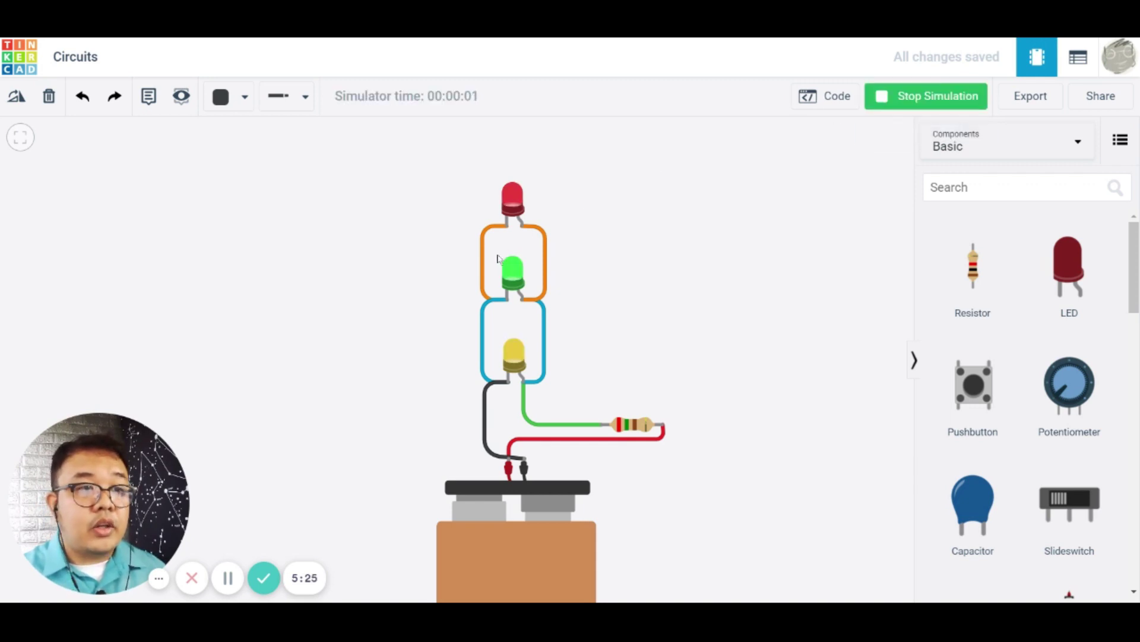